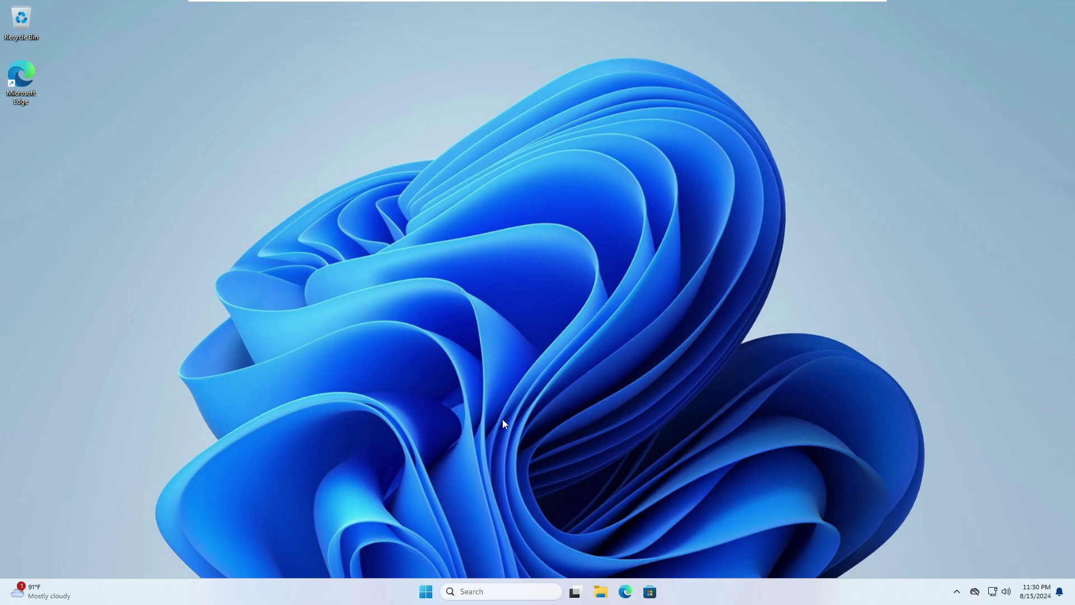
Step: Turn on system protection for Local Disk (C:) from the restore point settings
left_click(492, 591)
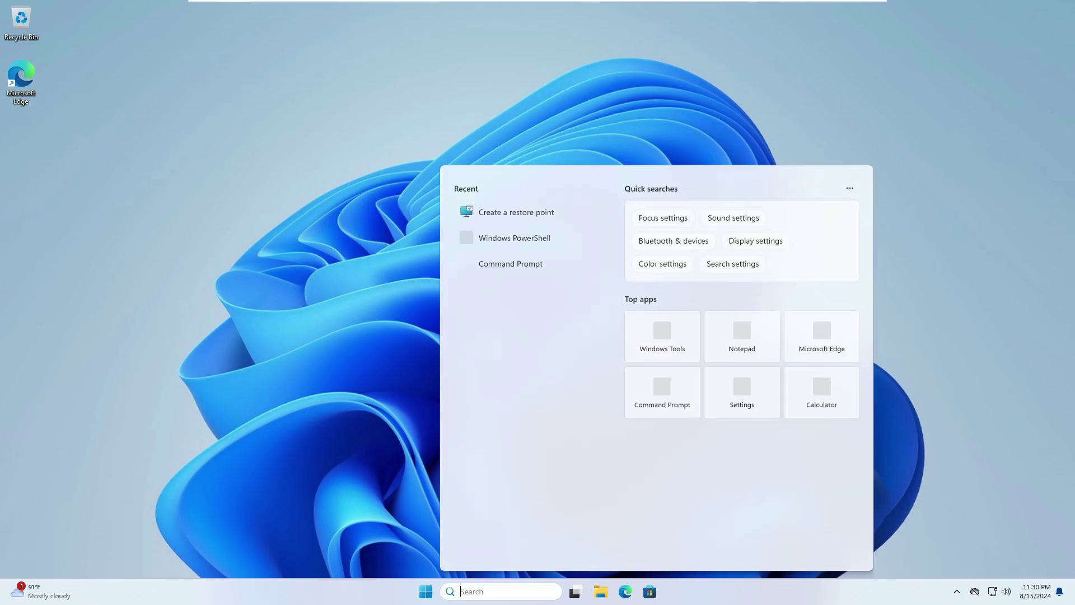
type("restore")
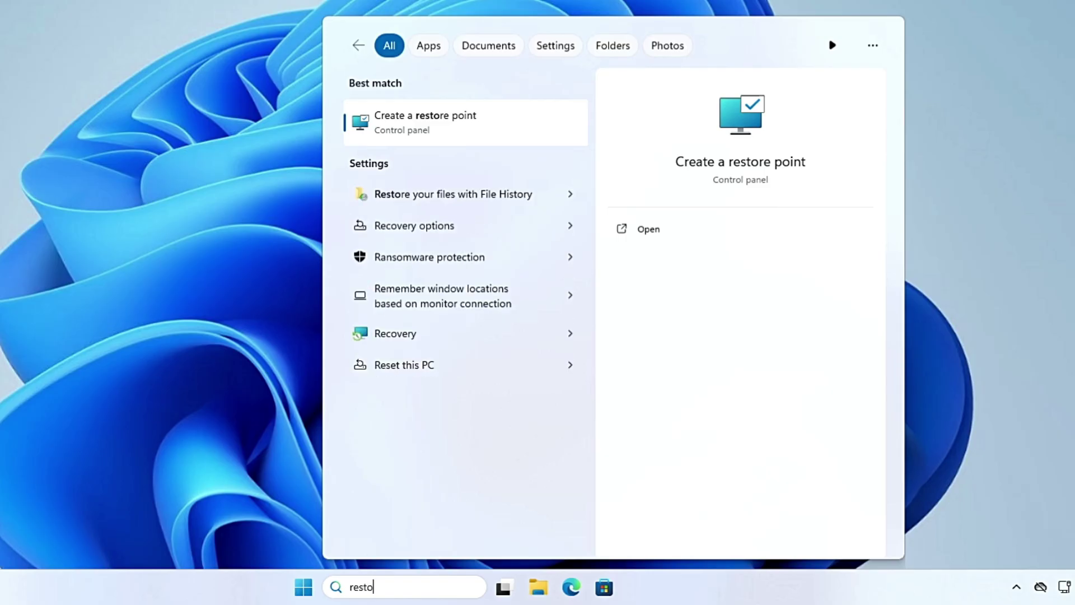
left_click(444, 133)
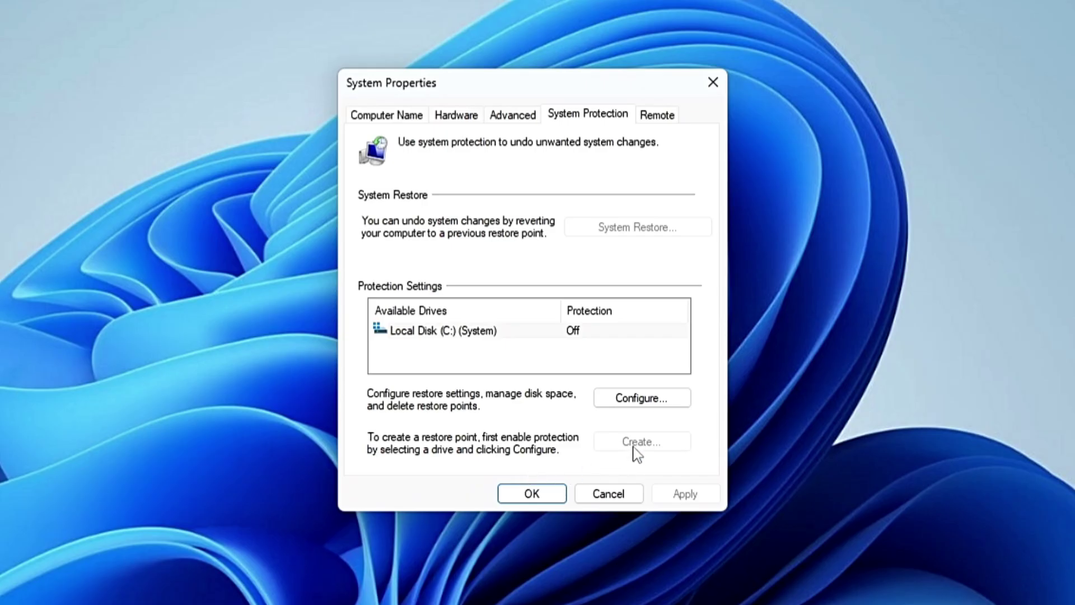
left_click(644, 404)
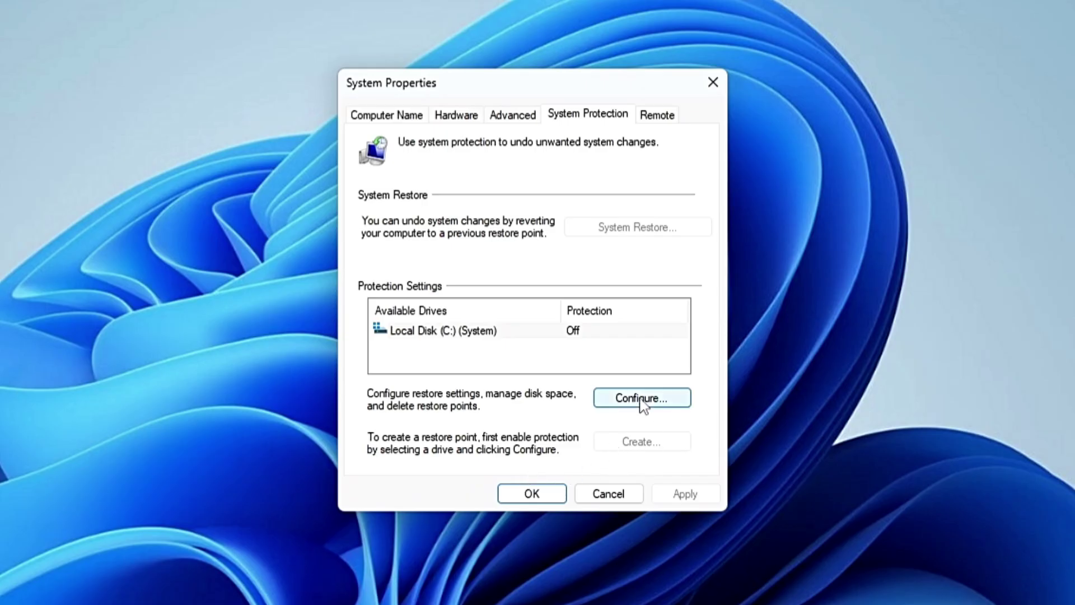
left_click(510, 221)
left_click(731, 535)
left_click(579, 532)
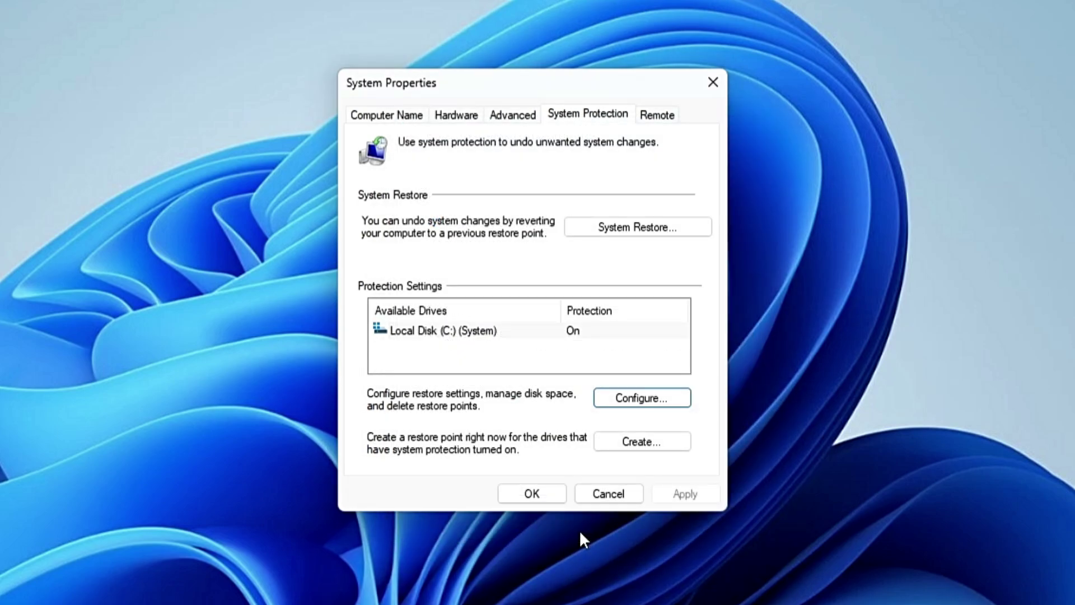
Step: Create a restore point named 'Latency TWEAK' and close System Properties
left_click(640, 453)
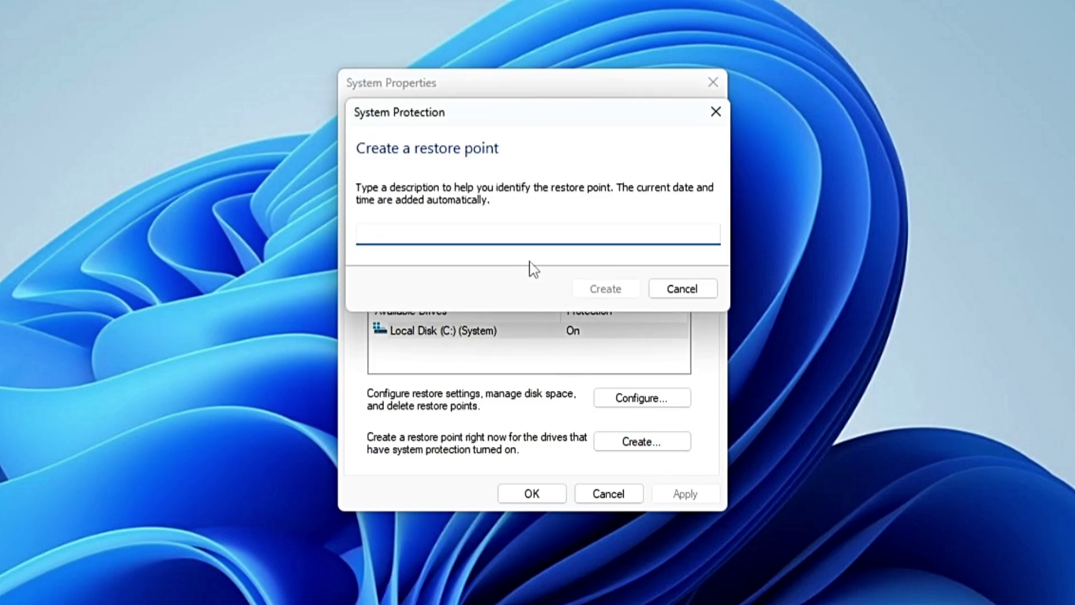
type("Latency TWEAK")
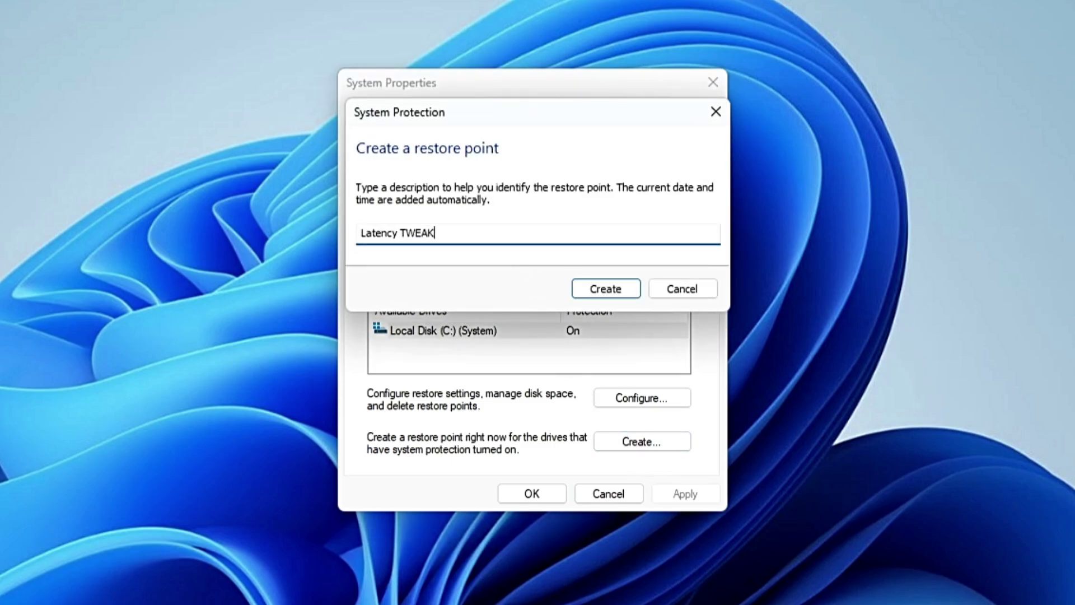
left_click(600, 291)
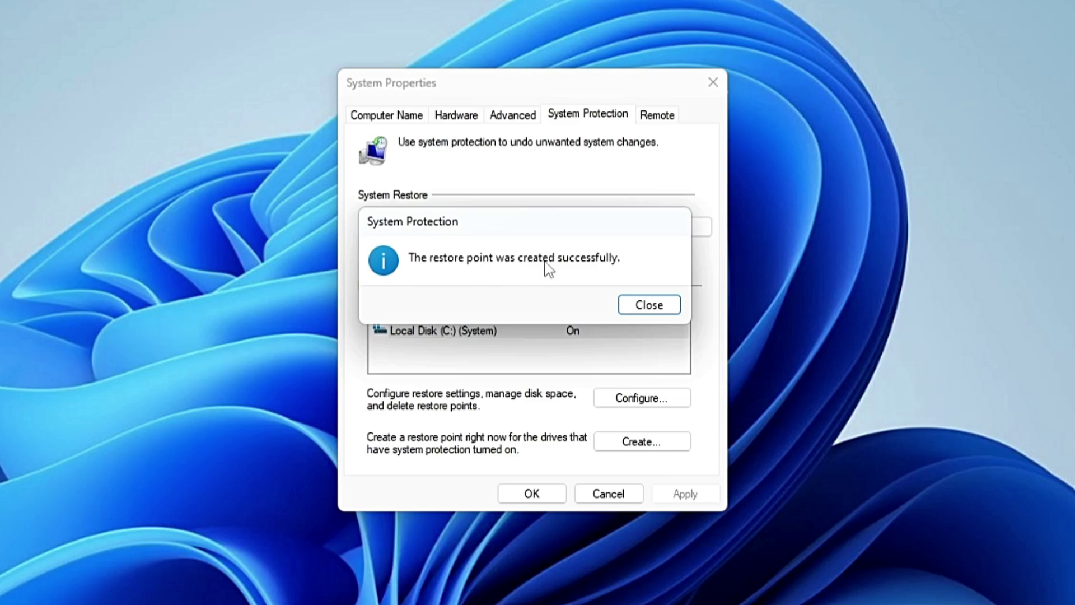
left_click(656, 309)
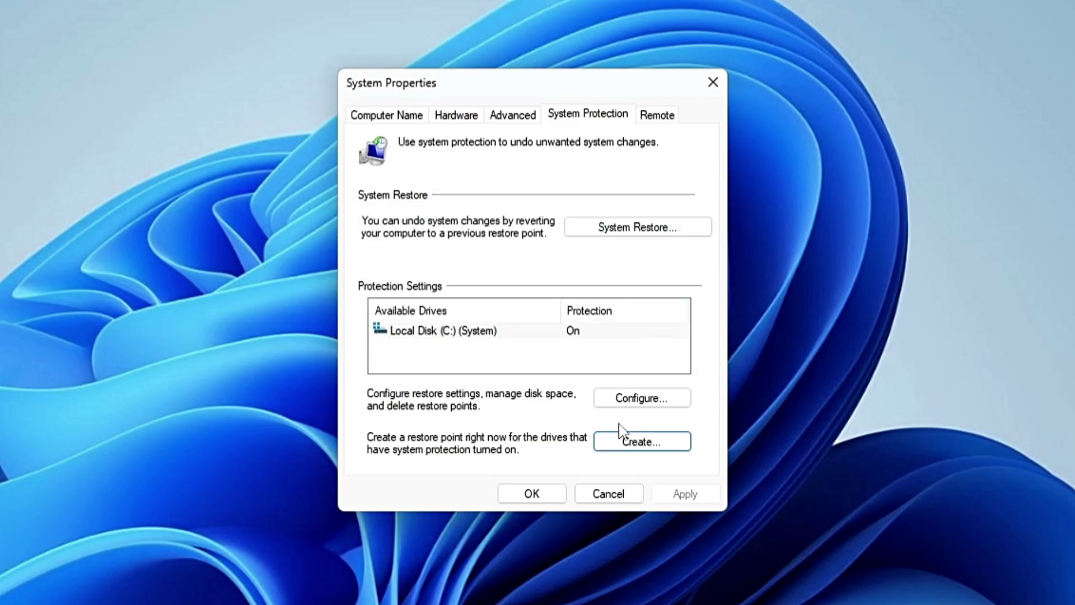
left_click(545, 492)
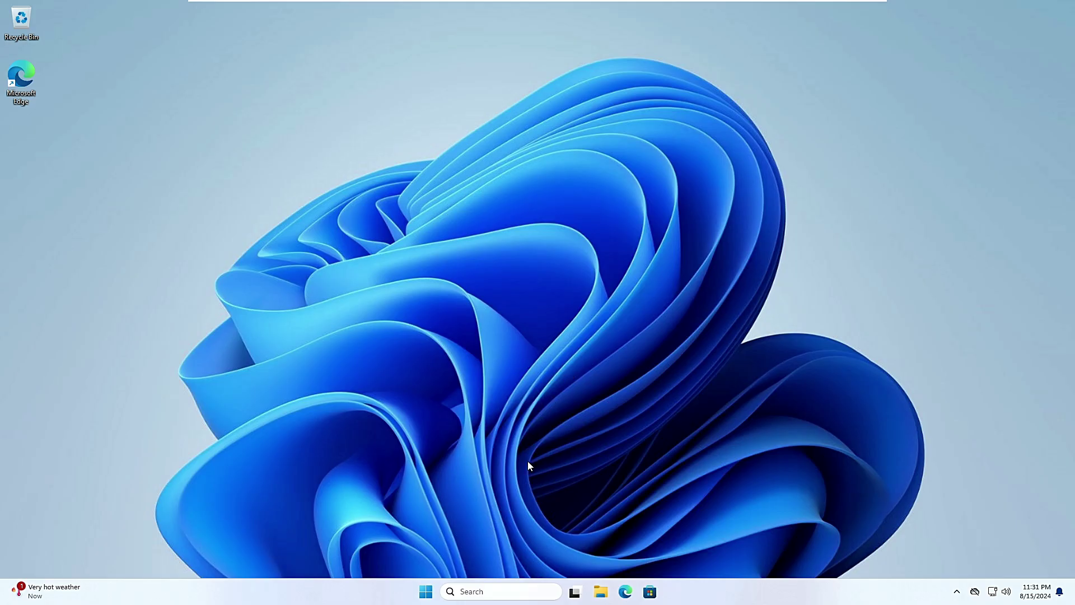
Step: Launch Command Prompt as administrator from Windows search
left_click(465, 591)
type("c")
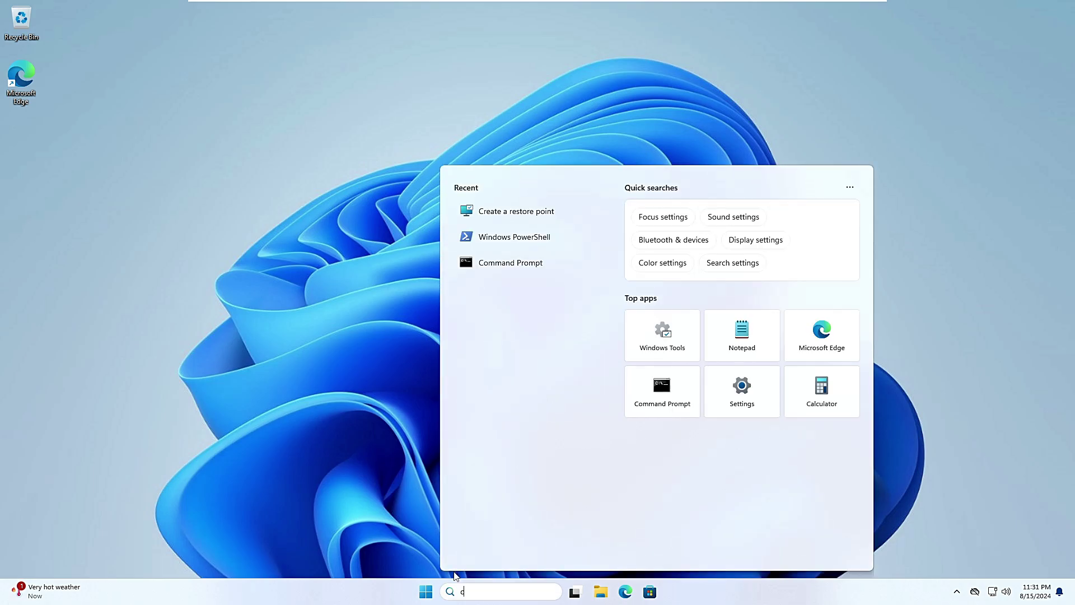
type("m,d")
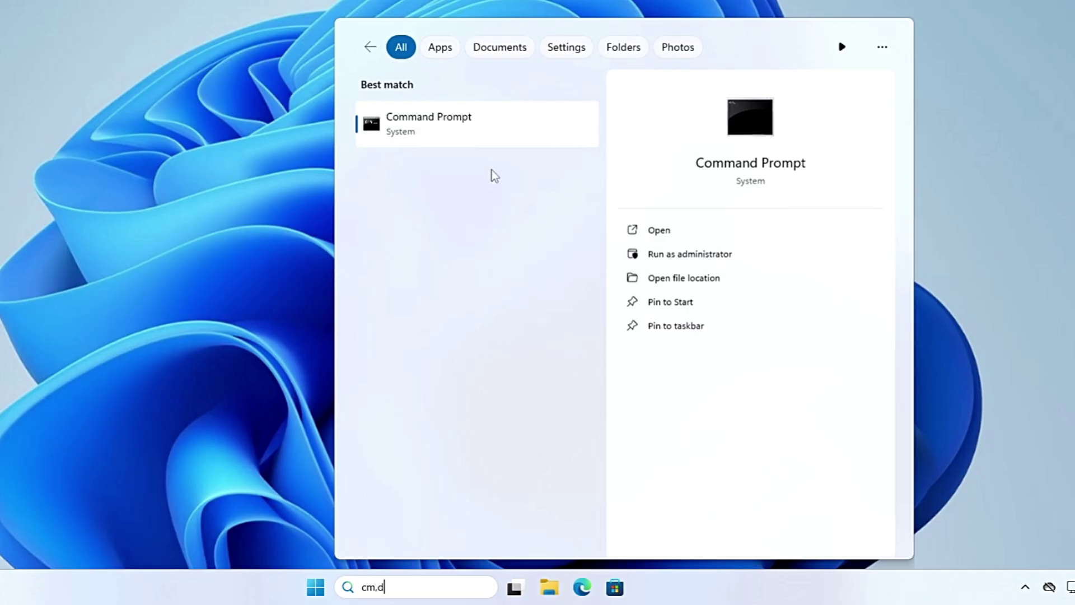
right_click(436, 129)
left_click(477, 140)
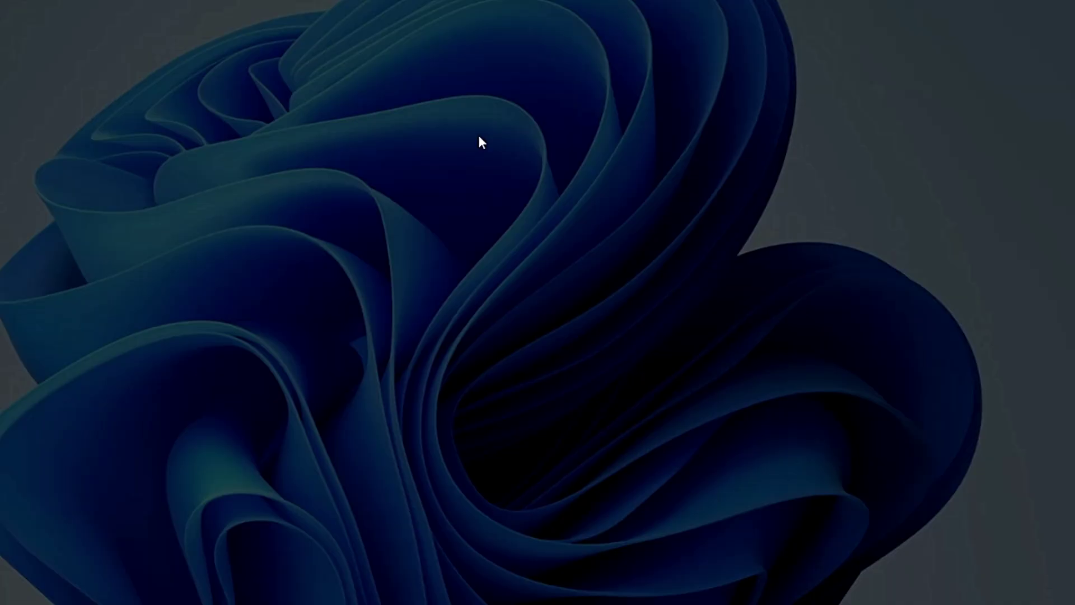
left_click(390, 310)
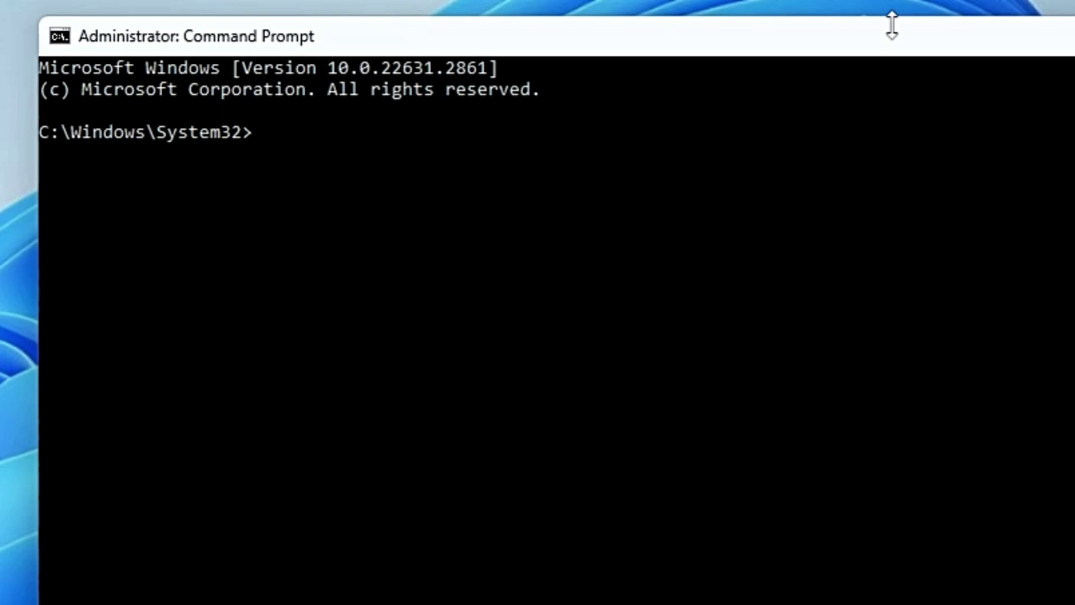
Step: Run 'netsh int udp set global uro=disabled' to turn off UDP receive offload
type("netsh int ")
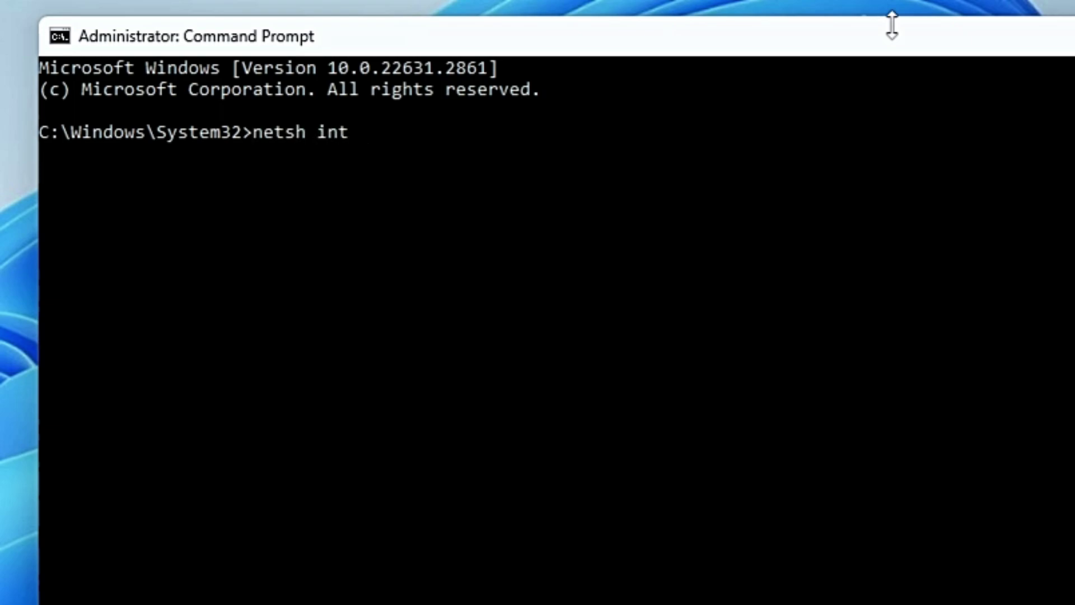
type("udp set global uro")
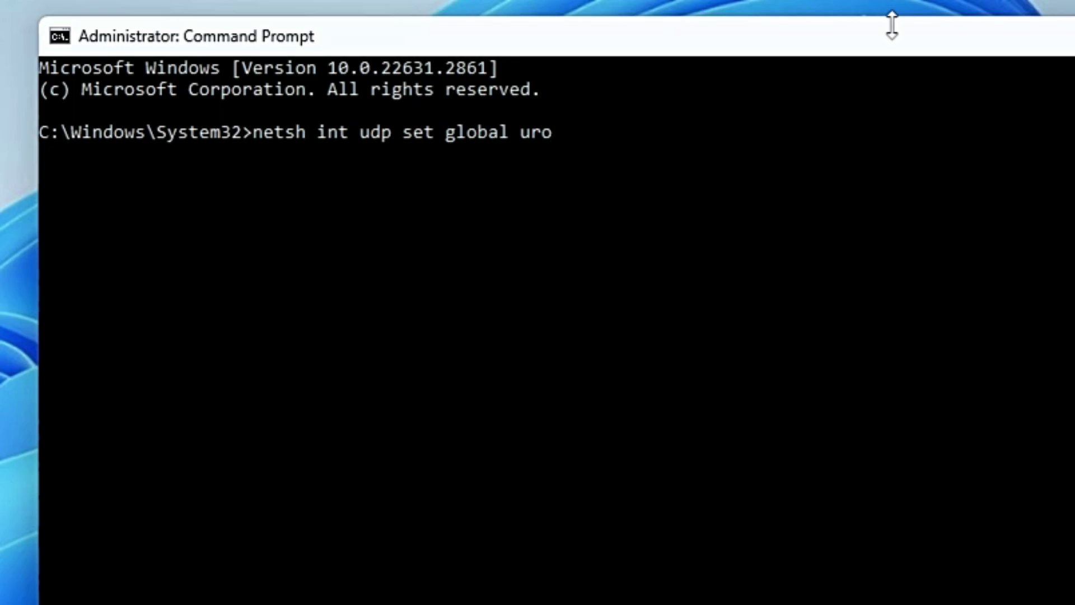
type("=disabled")
key("Return")
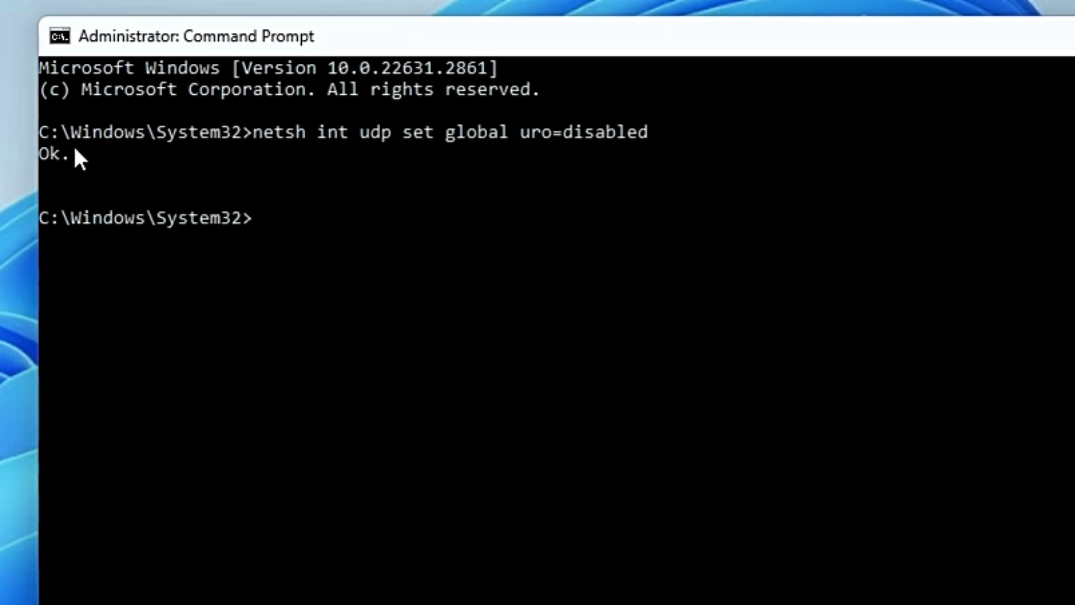
left_click_drag(75, 151, 40, 154)
left_click(210, 238)
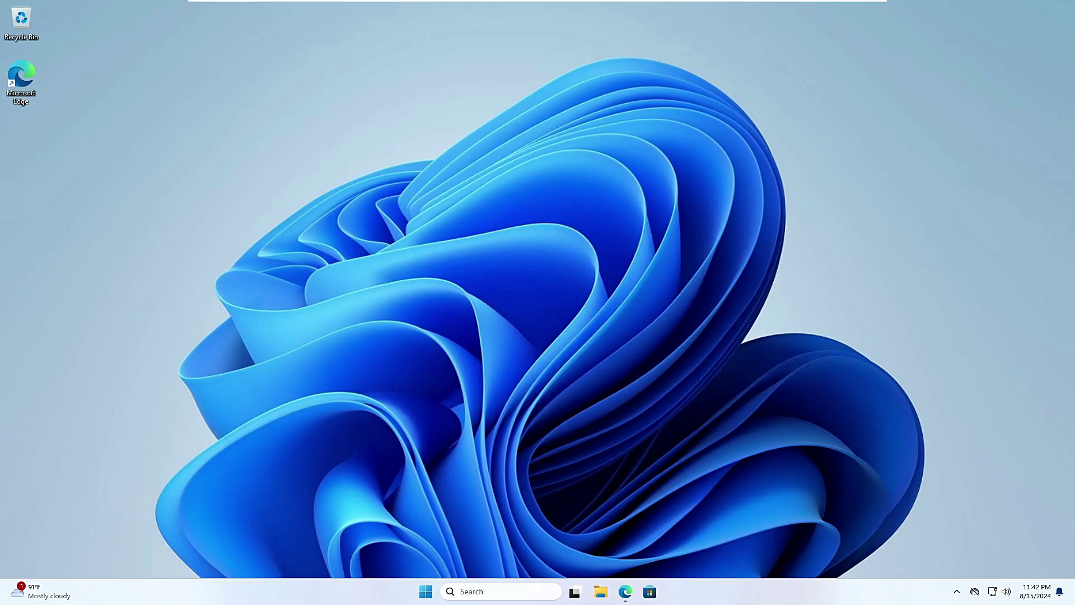
key("super+s")
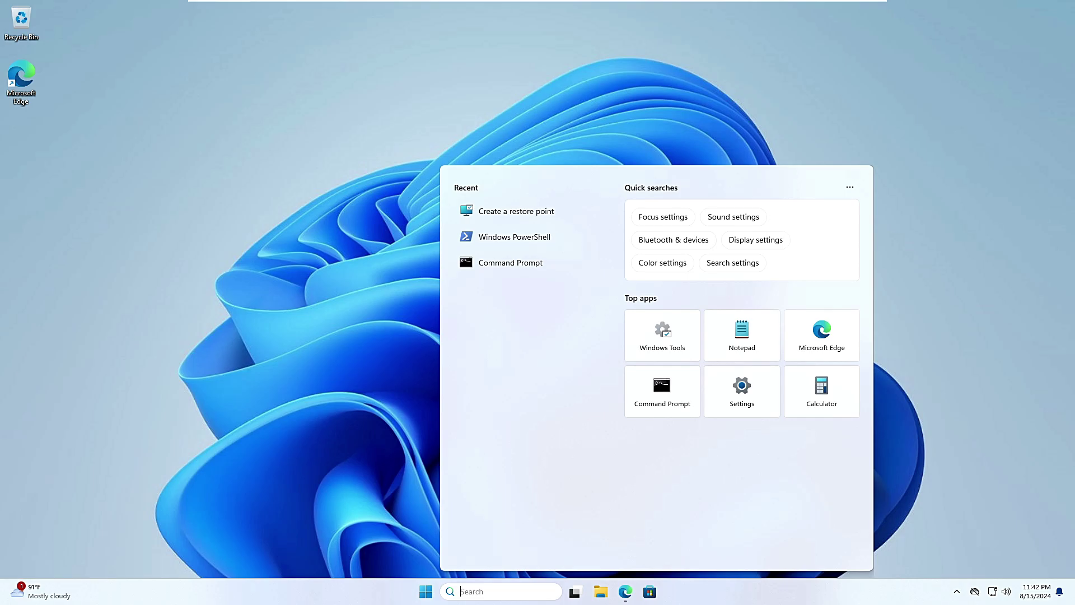
Step: Launch Registry Editor from search and allow it to run
type("registry")
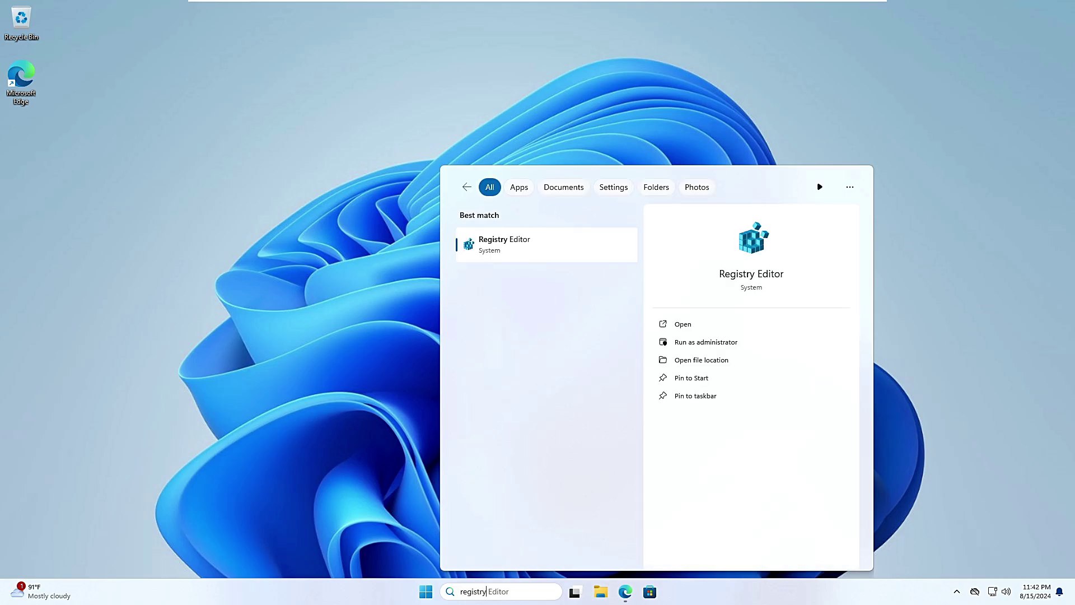
left_click(496, 255)
left_click(485, 384)
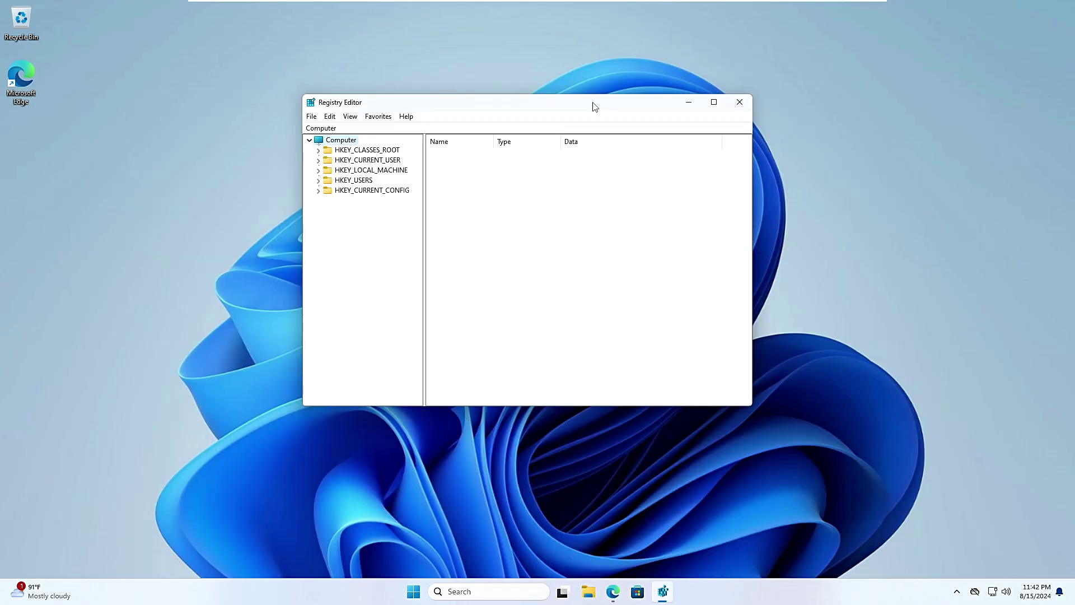
left_click_drag(595, 106, 625, 119)
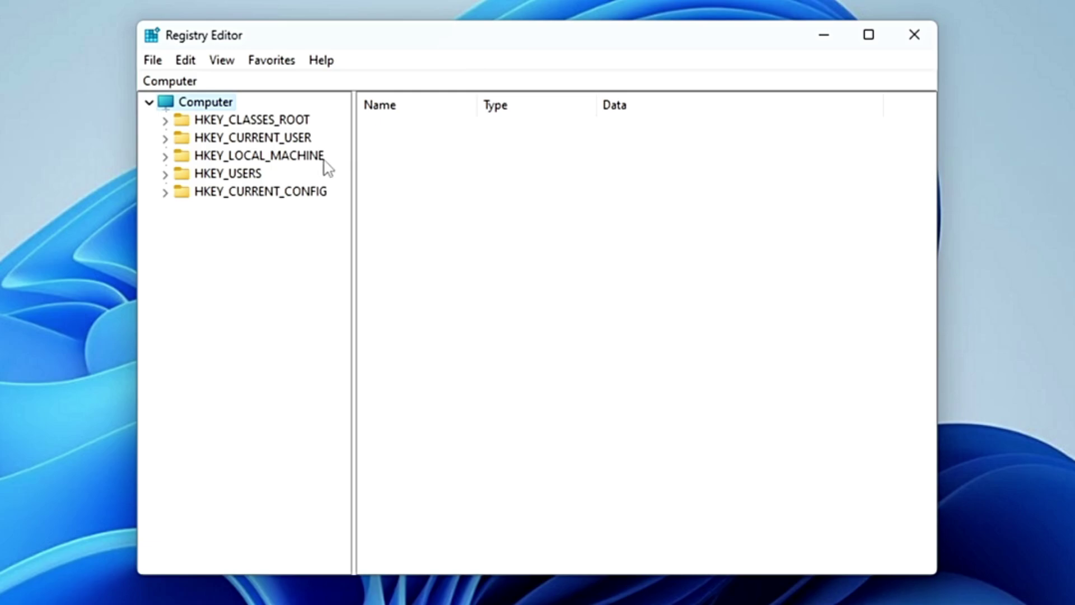
Step: Navigate the tree to HKLM\SYSTEM\CurrentControlSet\Services\AFD\Parameters
double_click(275, 158)
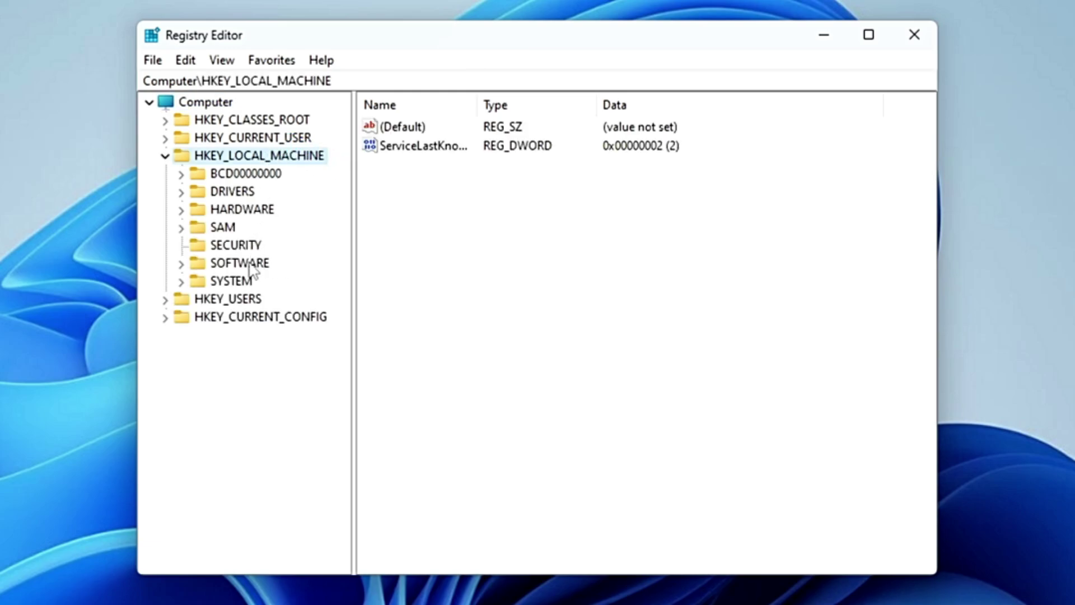
left_click(243, 287)
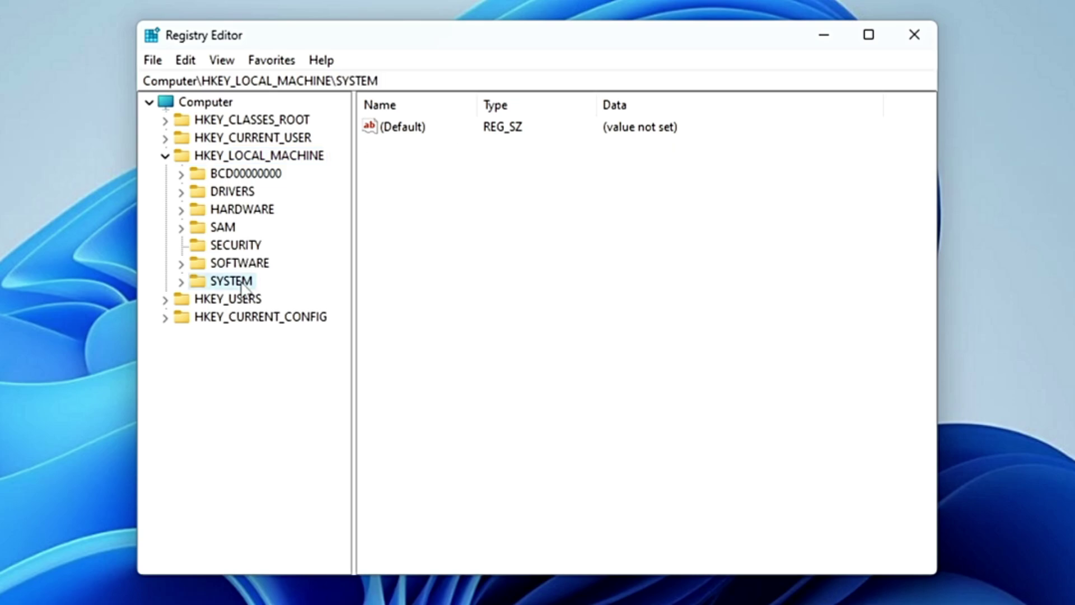
double_click(242, 282)
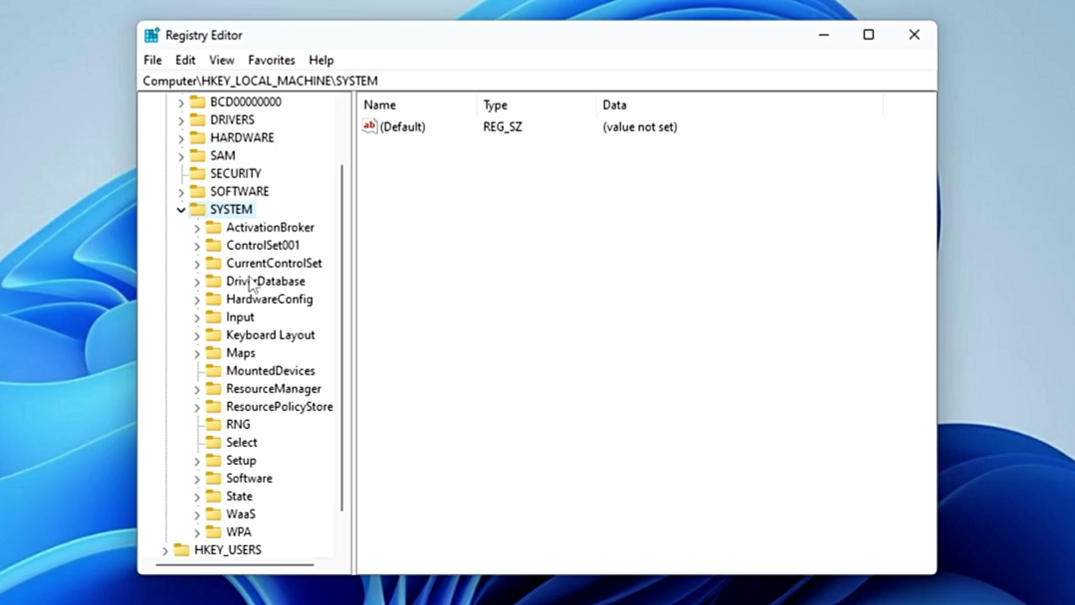
left_click(273, 264)
double_click(273, 265)
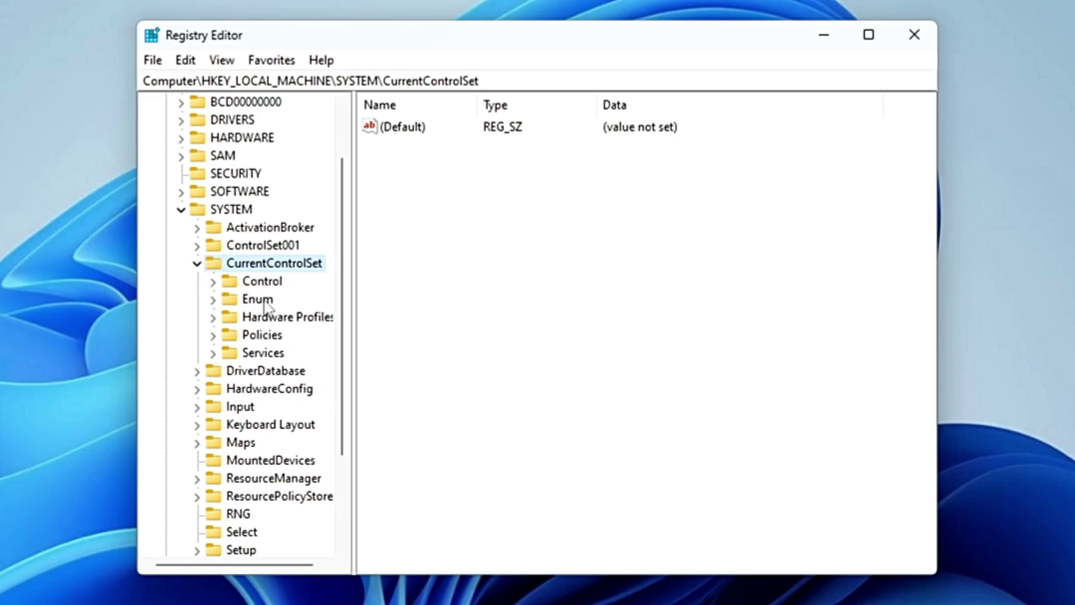
double_click(259, 354)
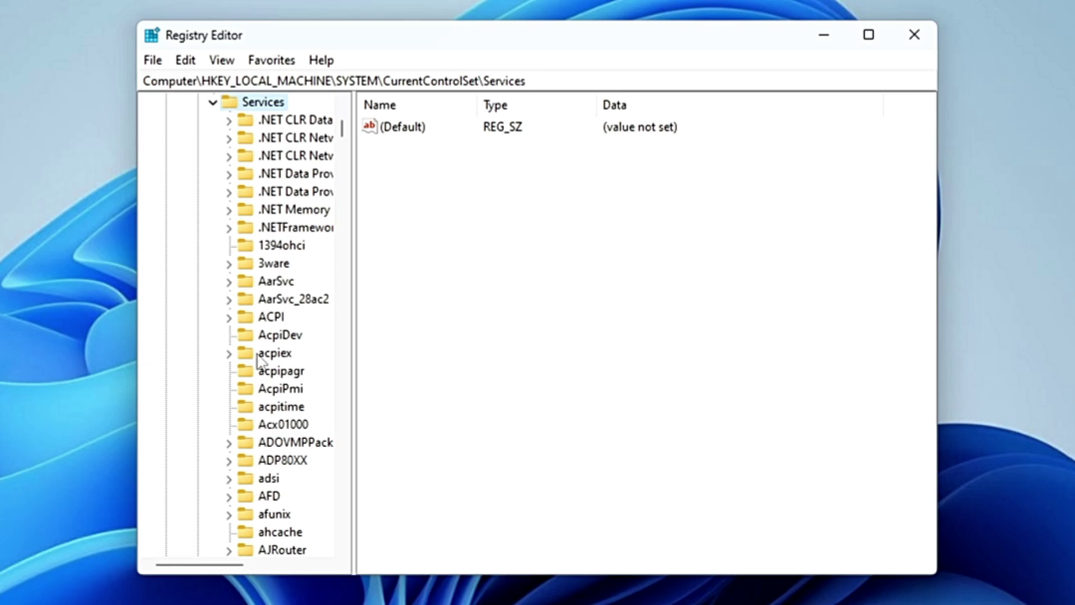
left_click(286, 228)
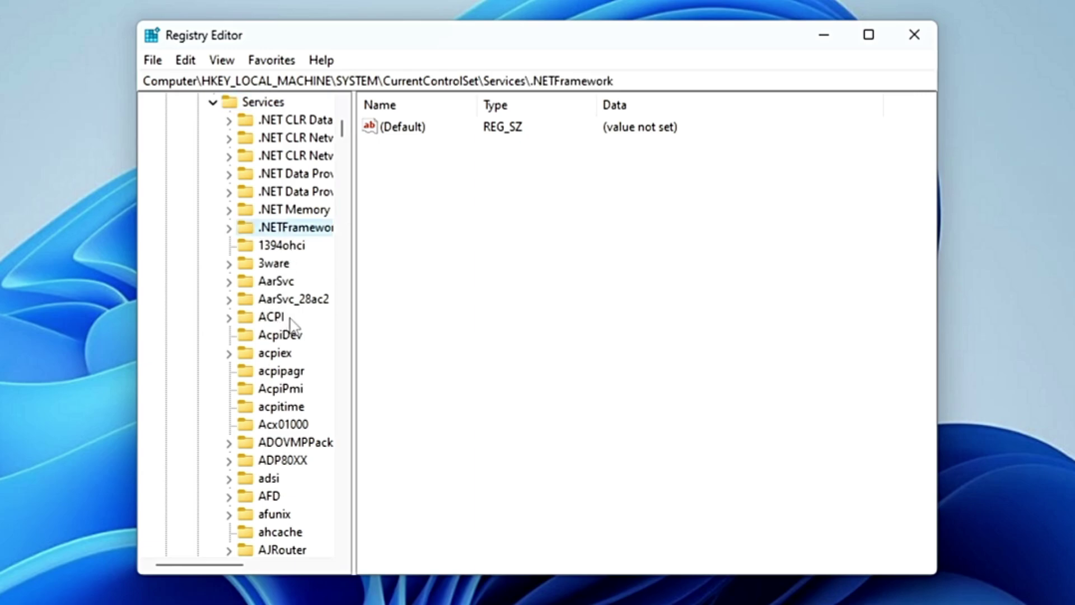
left_click(271, 496)
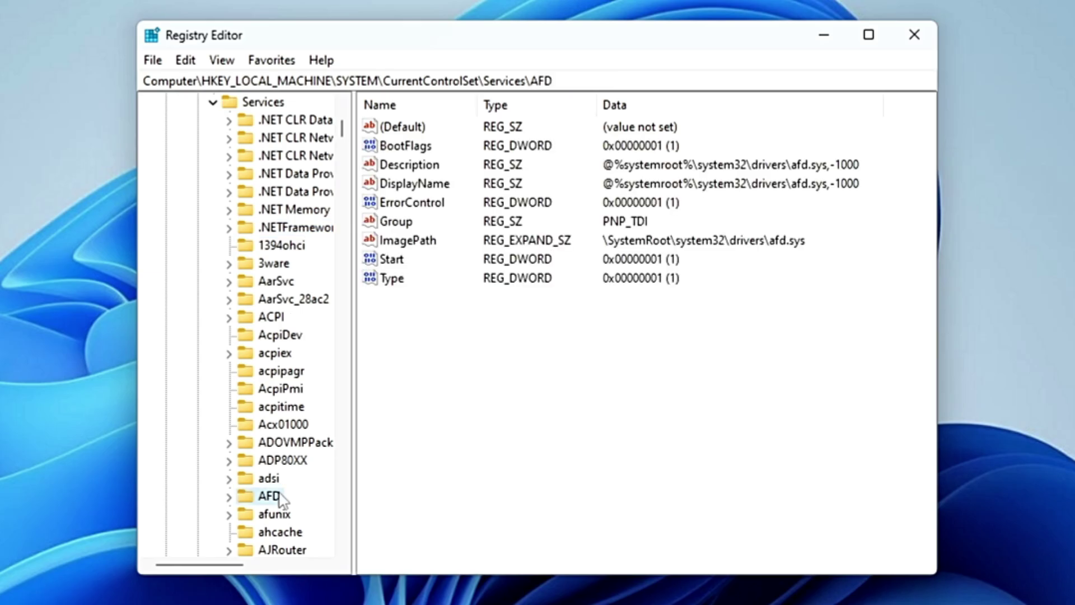
scroll(330, 432, "down", 2)
double_click(274, 392)
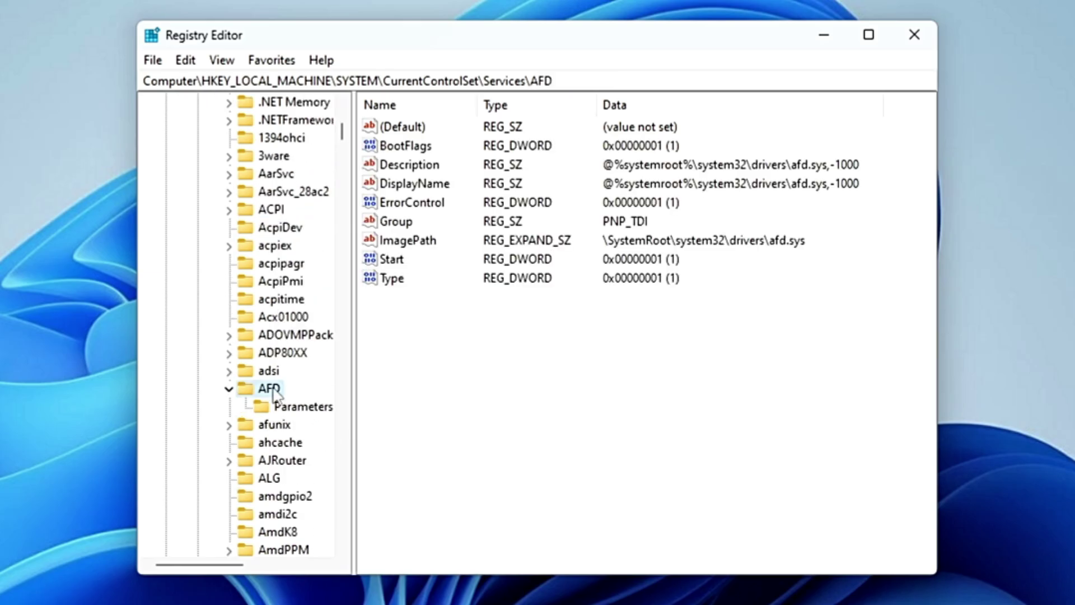
left_click(297, 413)
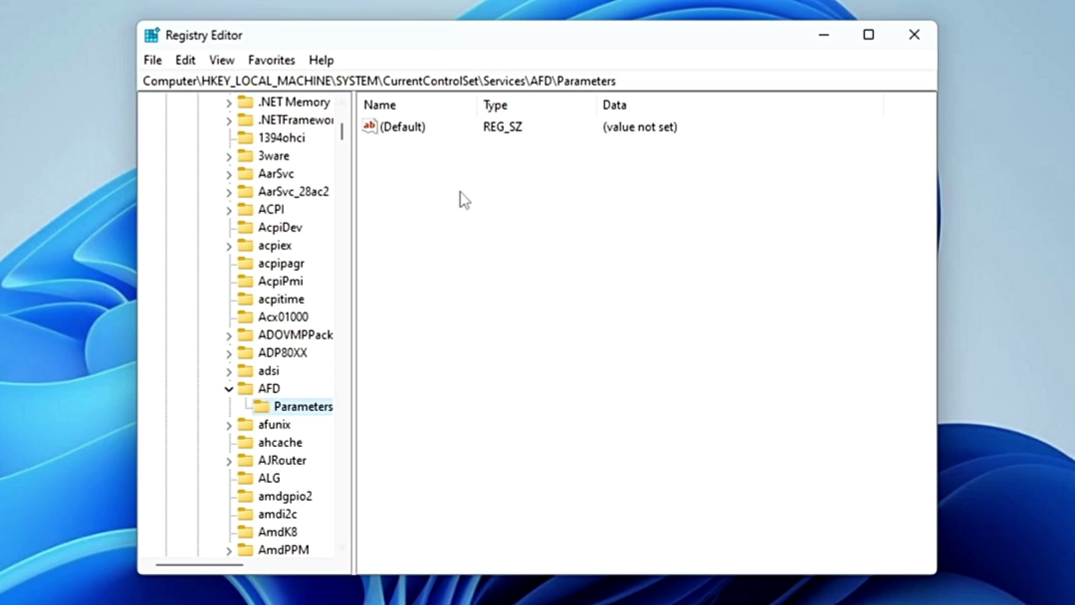
Step: Add a DWORD (32-bit) value named FirstSendDatagramThreshold under AFD\Parameters
left_click(460, 314)
right_click(460, 242)
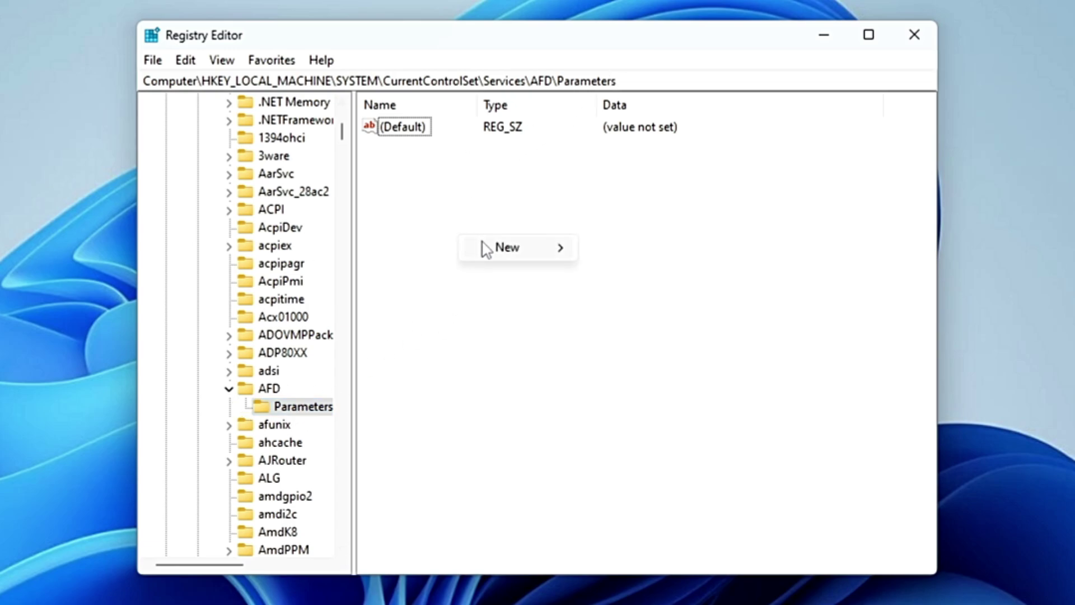
mouse_move(483, 247)
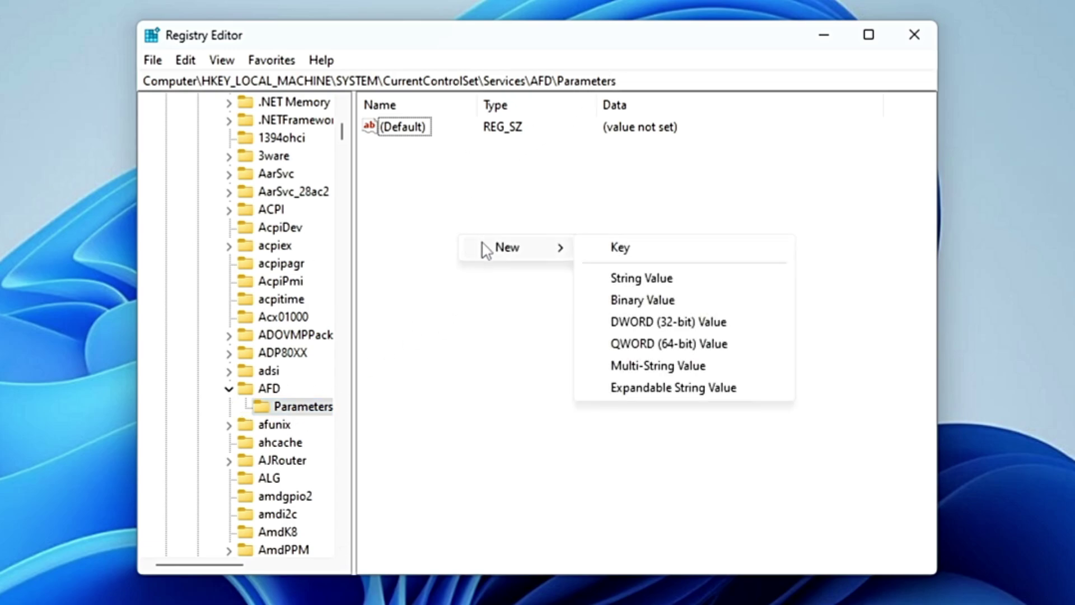
left_click(691, 332)
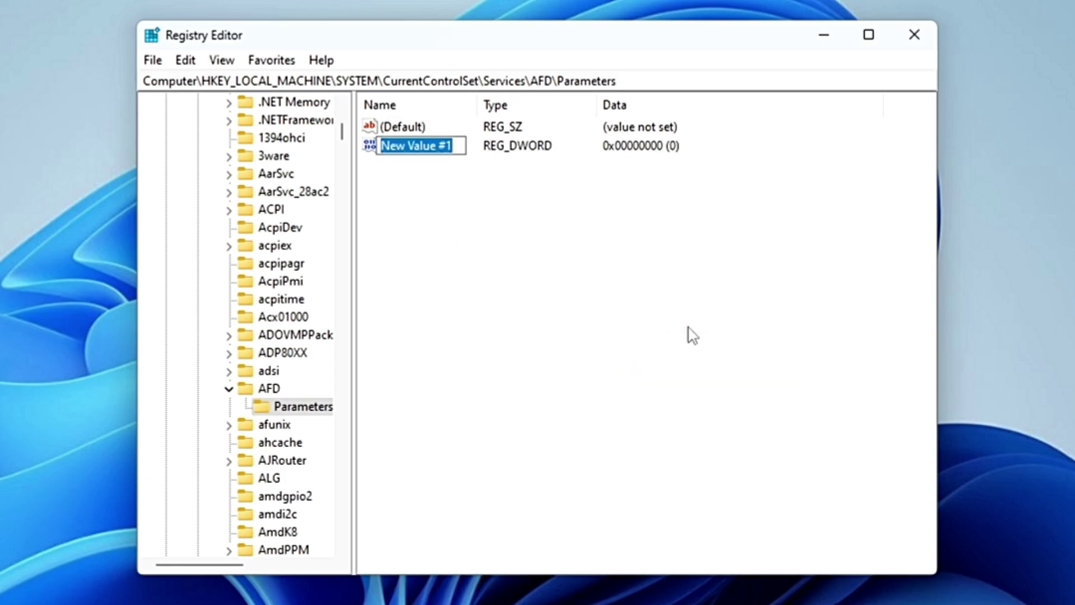
type("F")
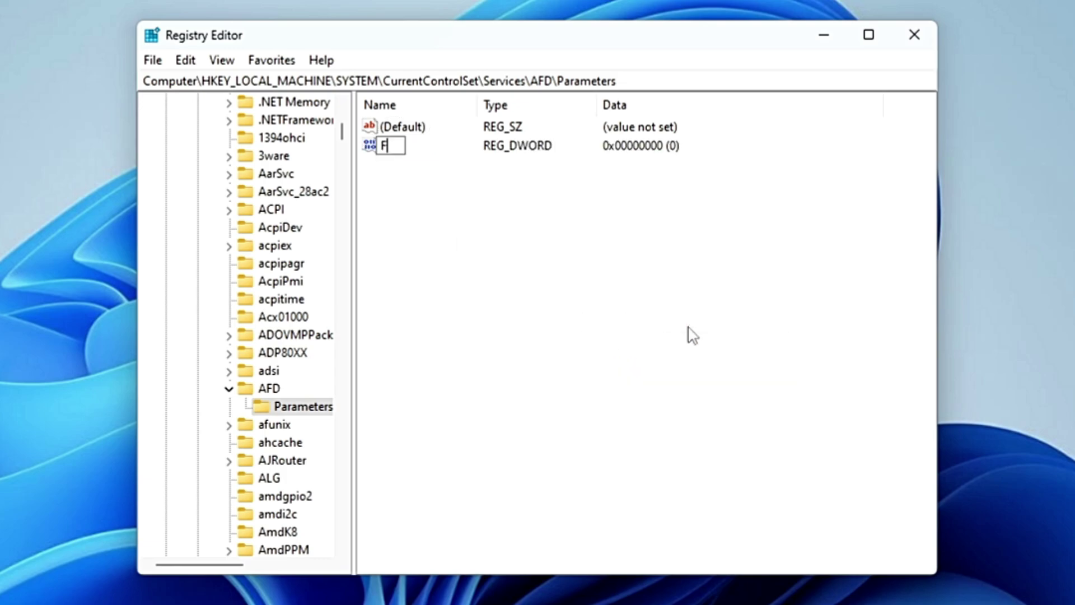
type("irst")
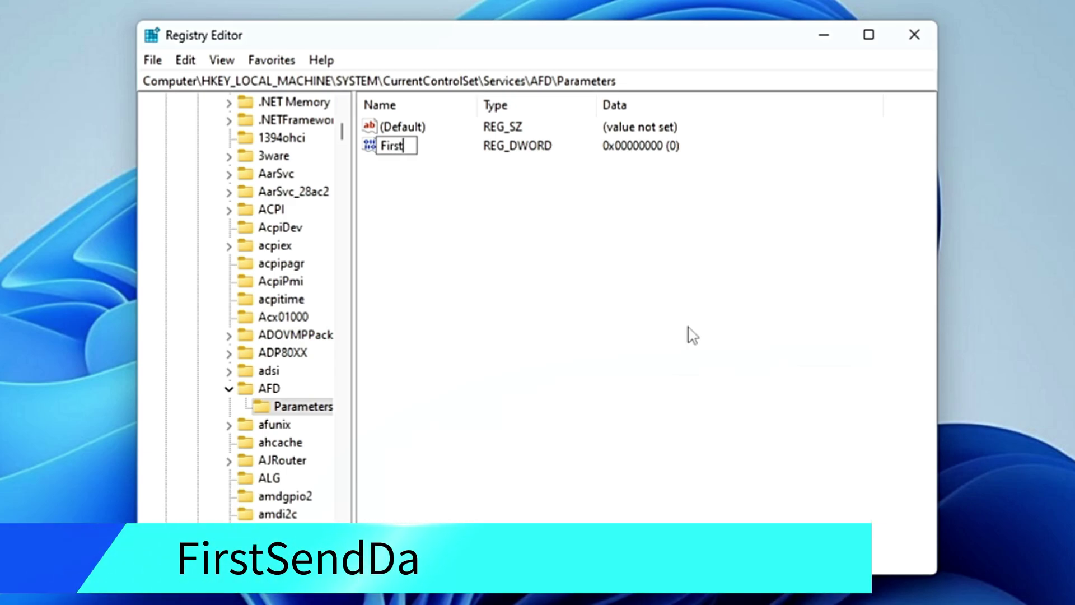
type("Sen")
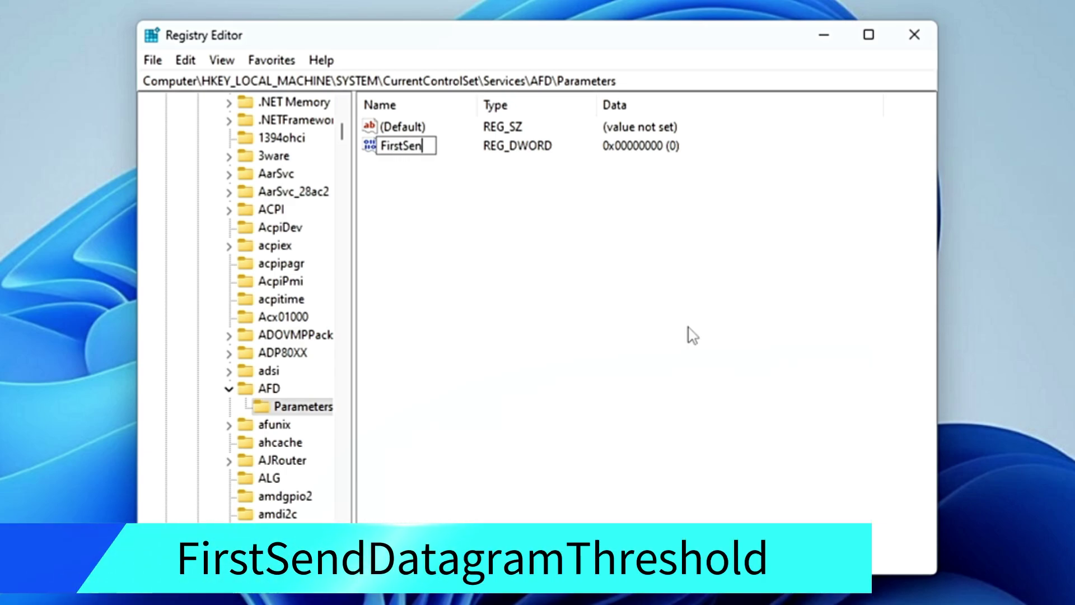
type("dDatag")
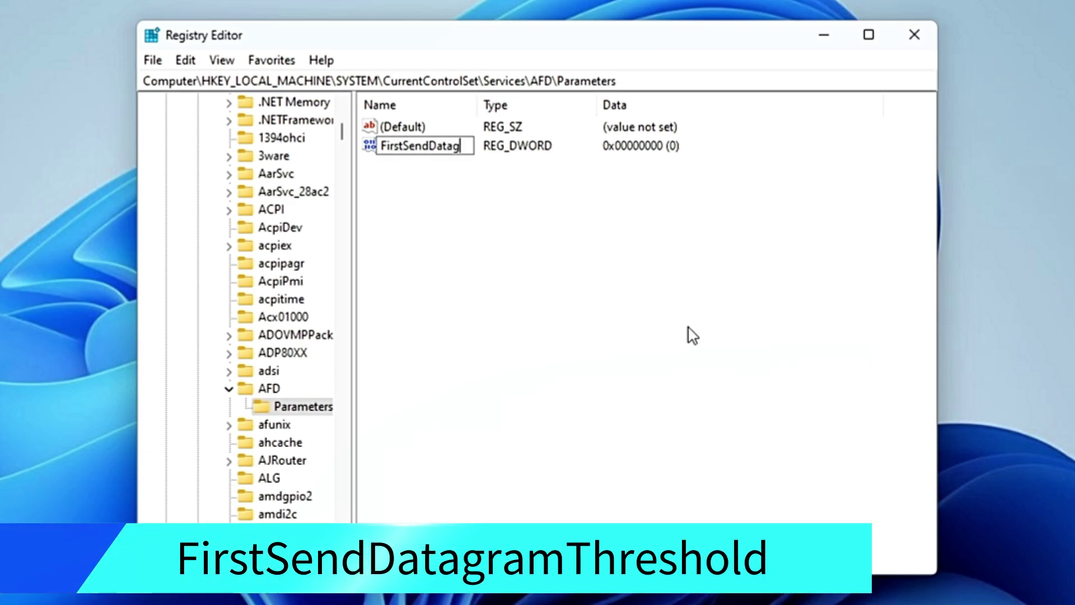
type("ram")
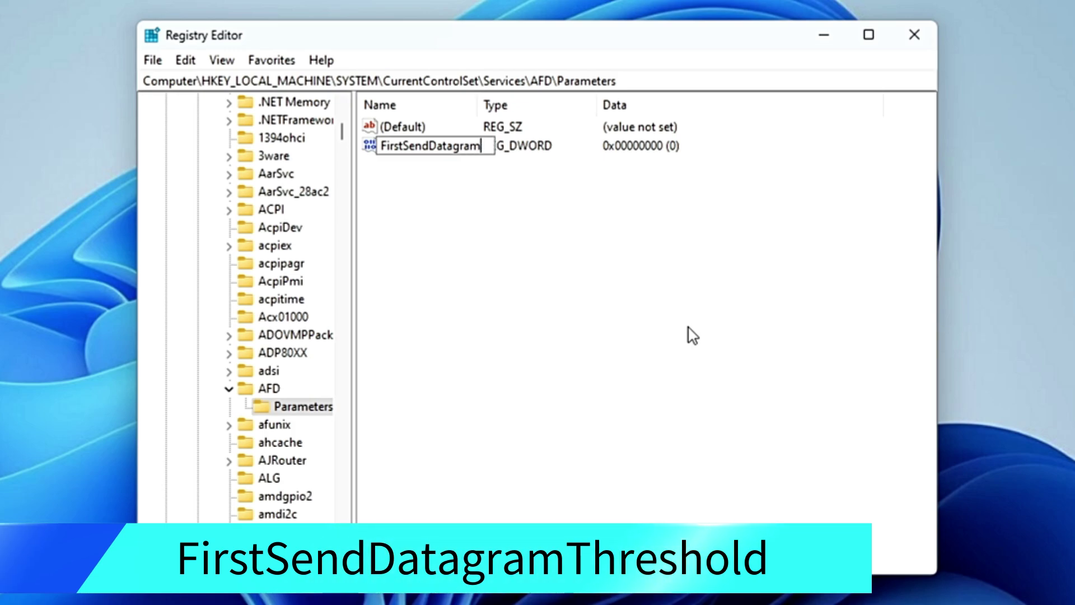
type("Threshold")
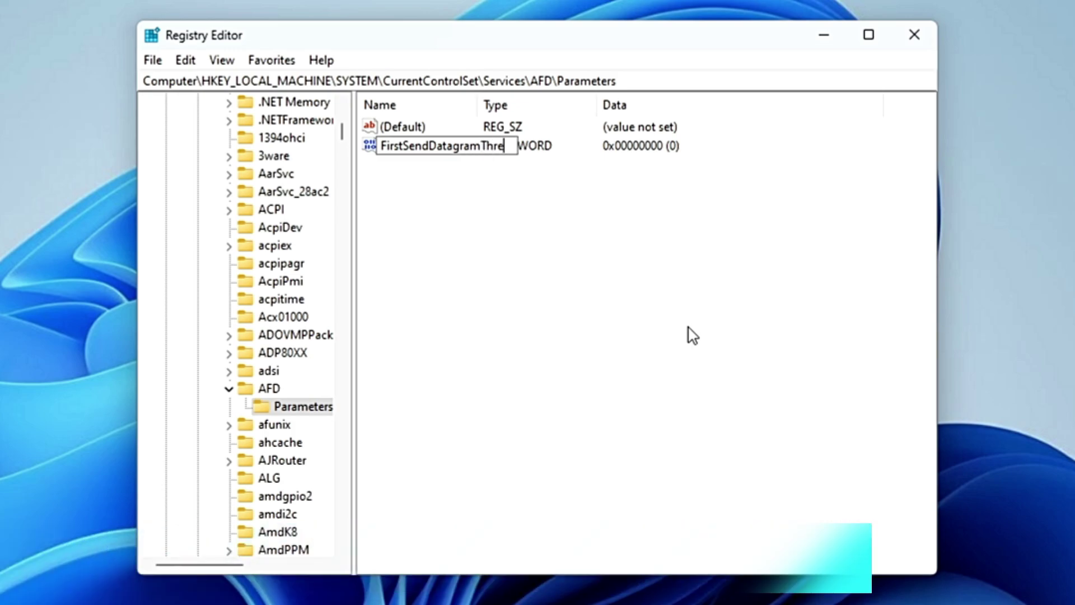
key("Return")
left_click_drag(478, 106, 534, 117)
double_click(533, 116)
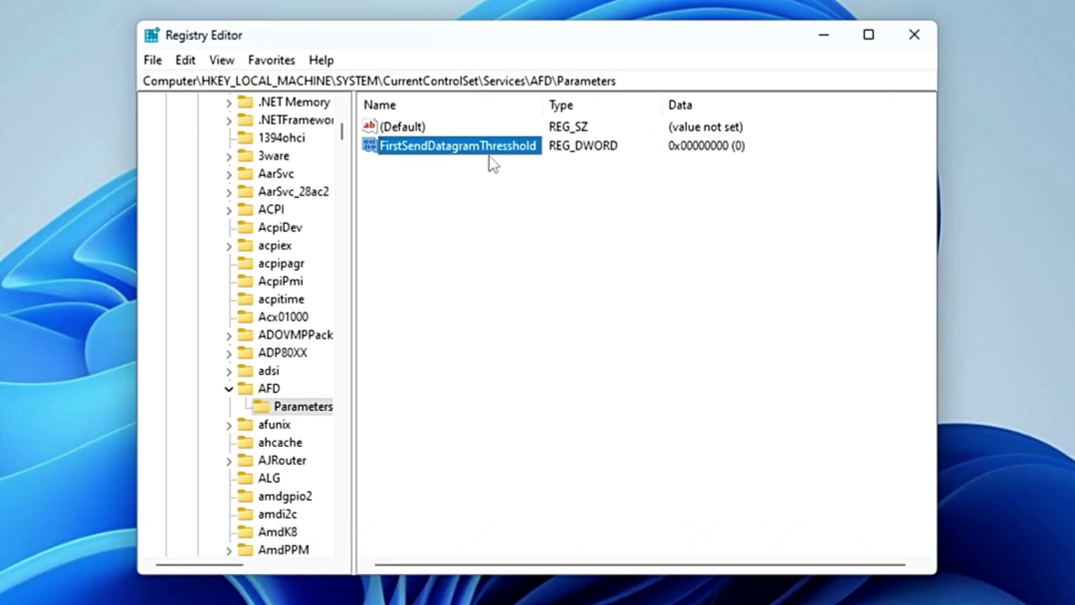
Step: Set FirstSendDatagramThreshold's data to hex 409600 (0x00409600)
double_click(456, 148)
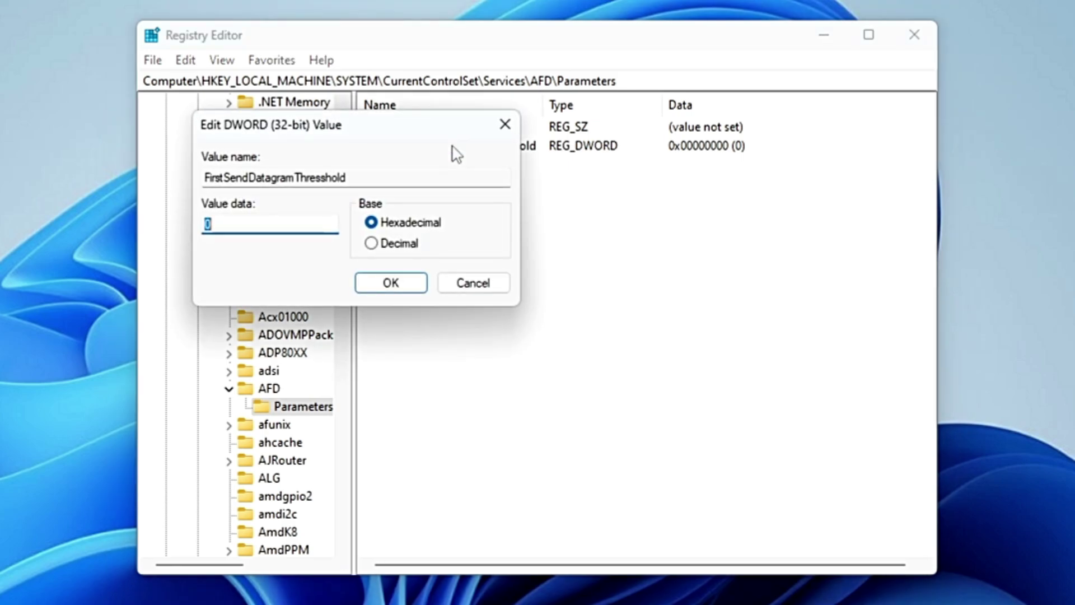
left_click_drag(508, 139, 527, 141)
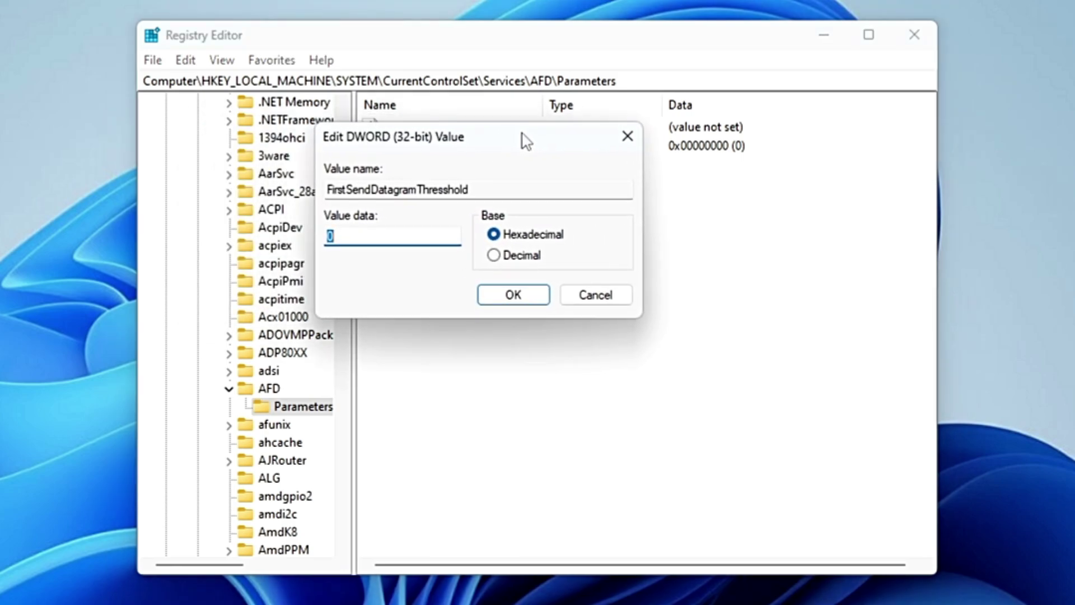
key("BackSpace")
type("409600")
left_click(514, 297)
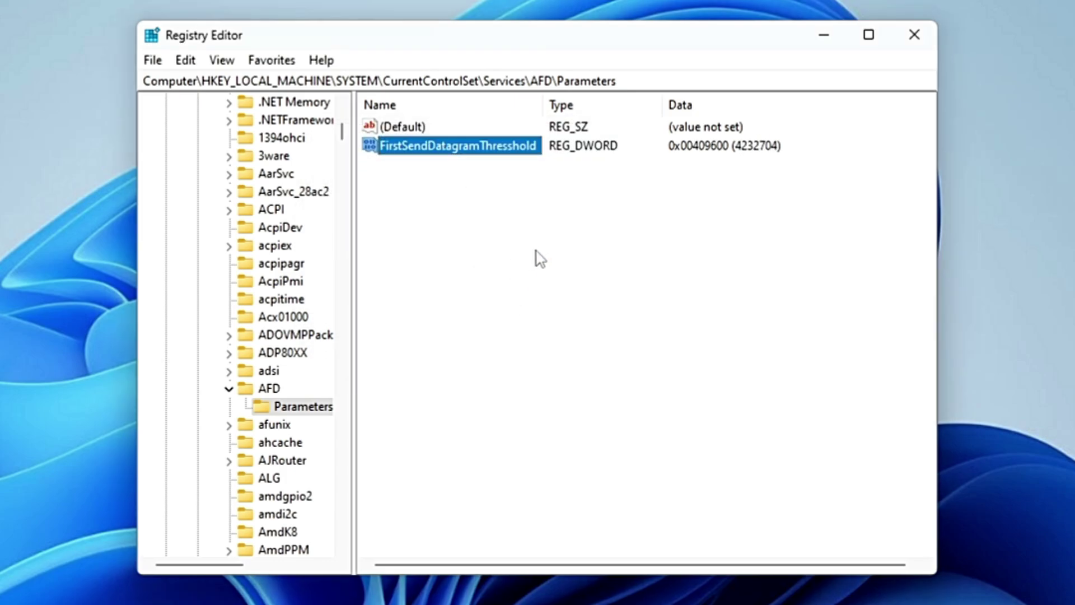
left_click(230, 388)
scroll(229, 392, "up", 6)
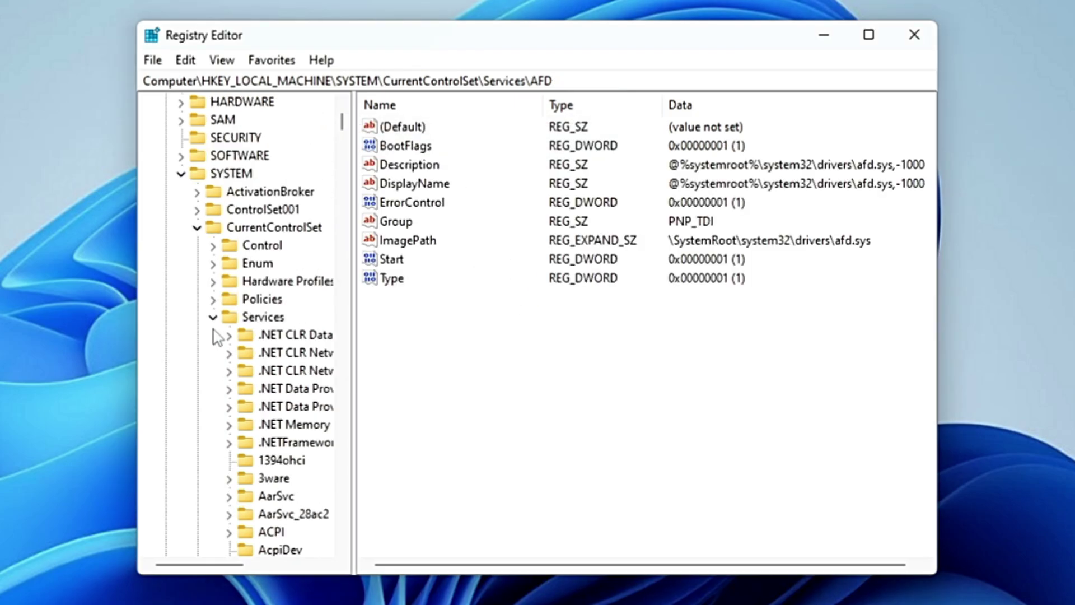
Step: Expand CurrentControlSet\Control\Class and open the CDROM device class key {4d36e965-...}
left_click(213, 317)
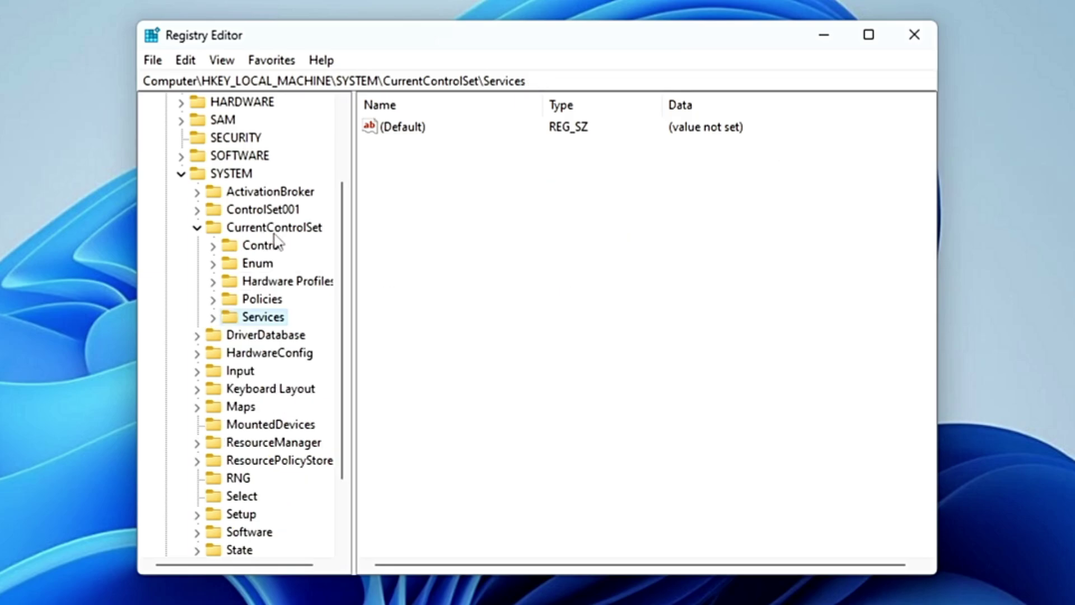
double_click(268, 251)
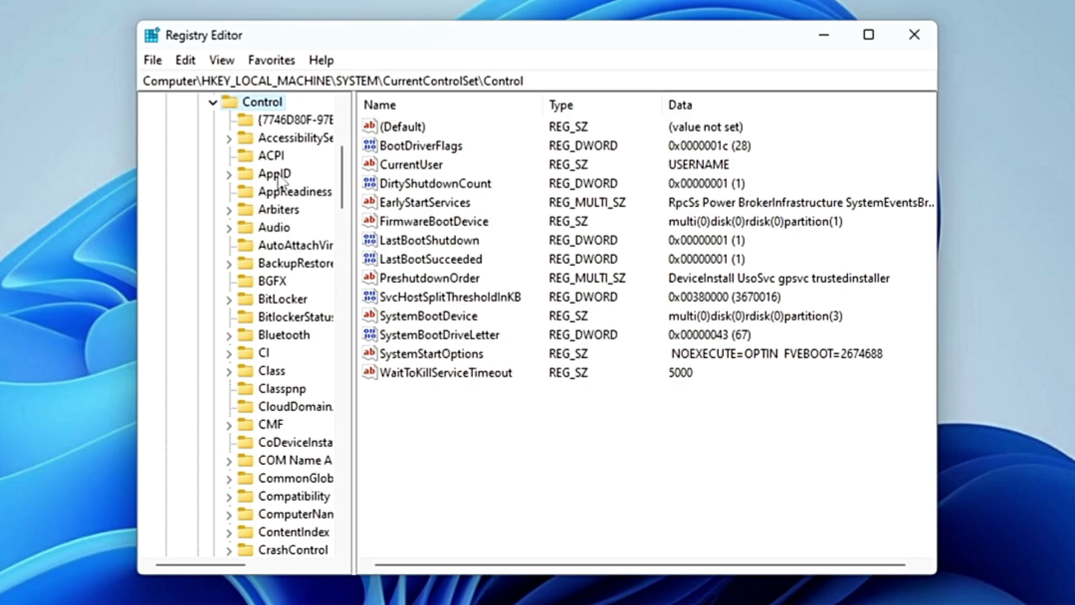
left_click(279, 233)
double_click(278, 372)
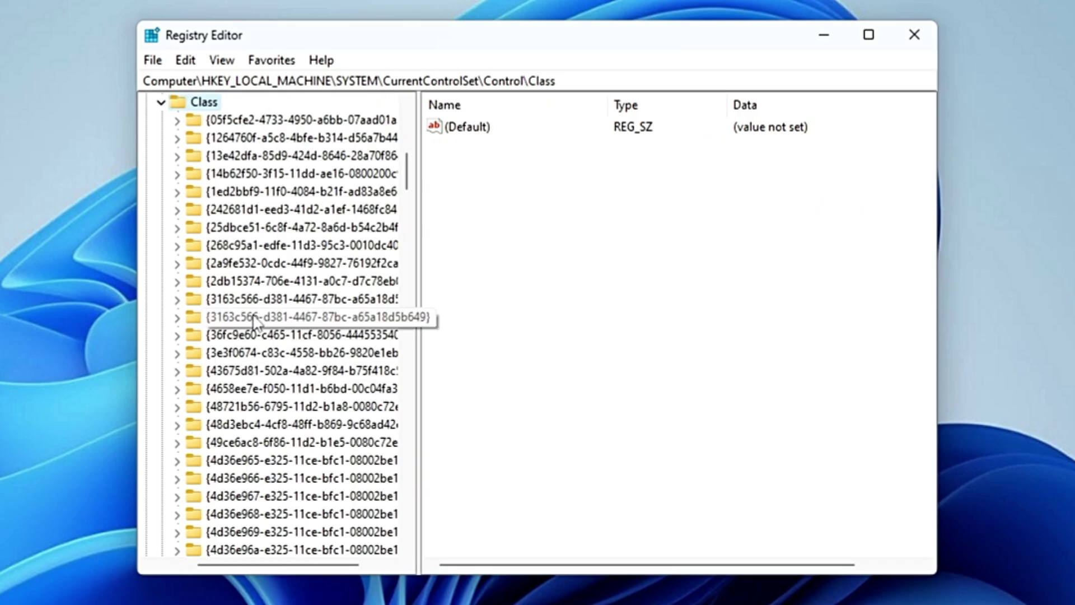
scroll(255, 319, "down", 1)
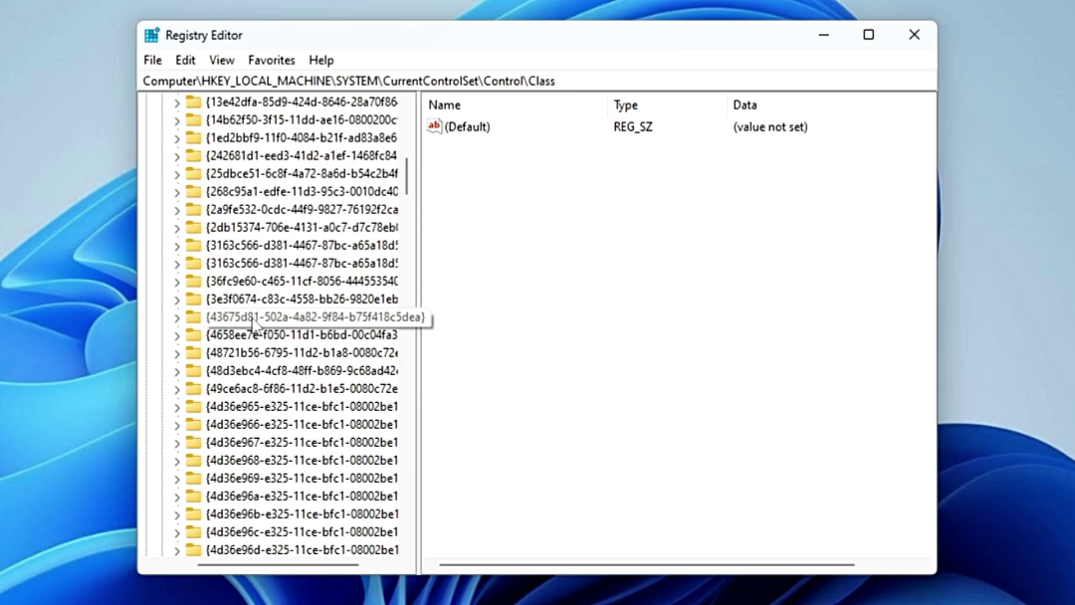
scroll(253, 322, "down", 1)
left_click(252, 407)
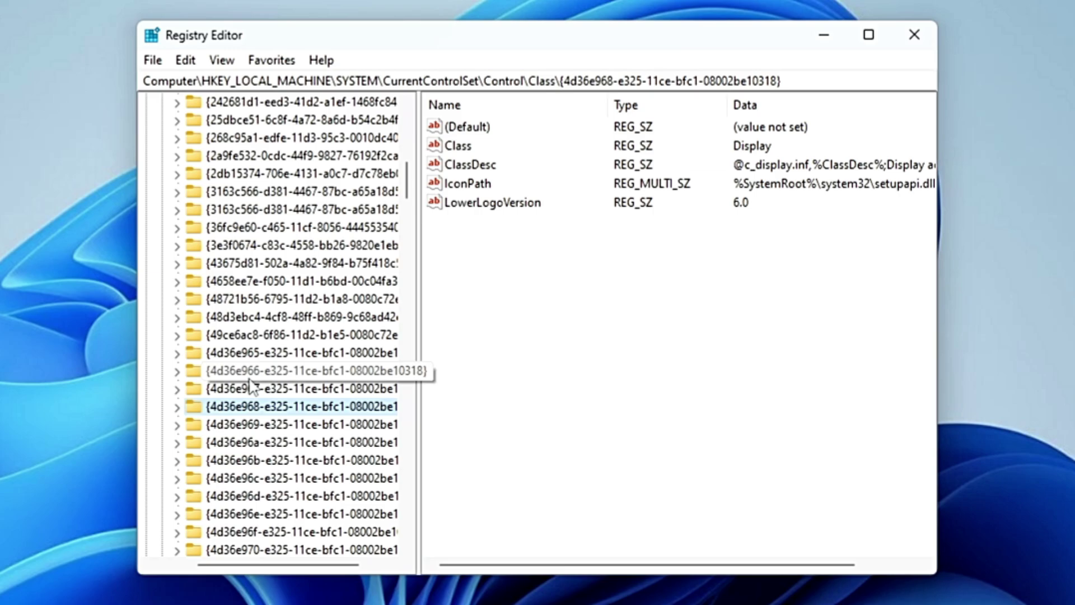
left_click(235, 354)
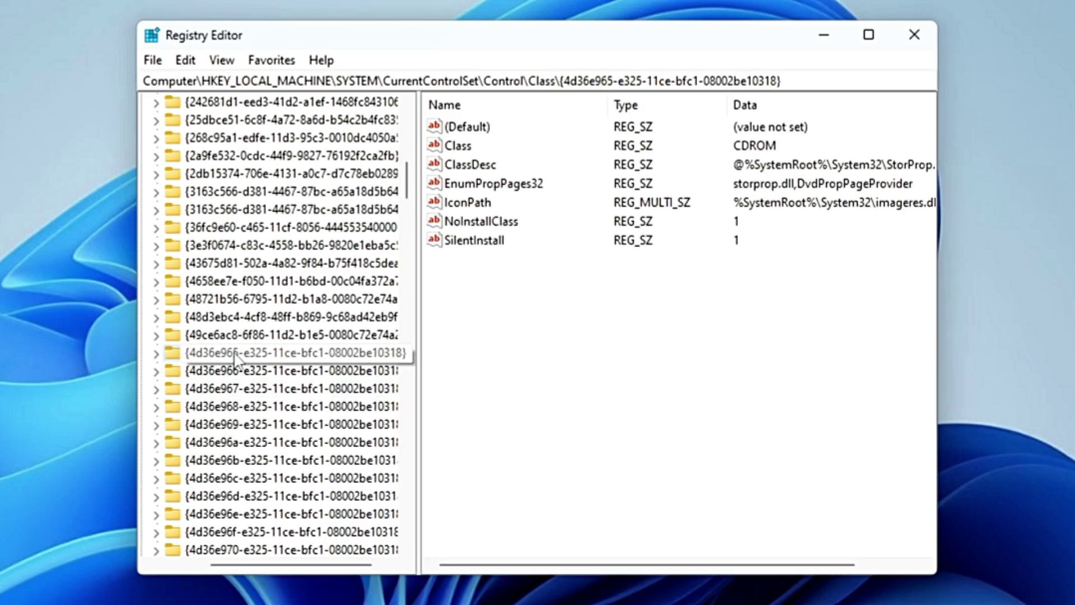
double_click(235, 354)
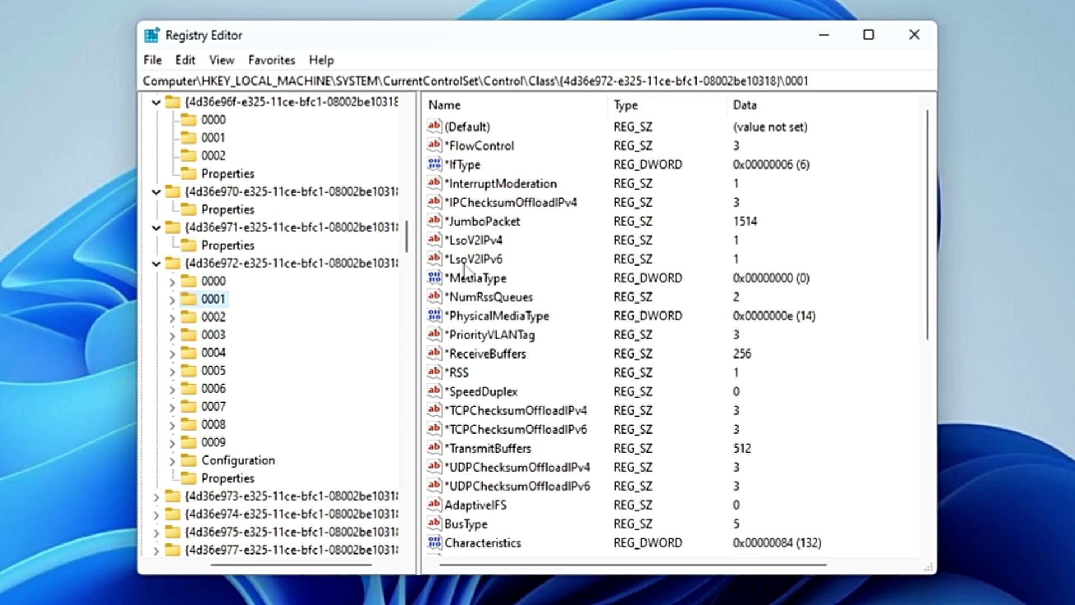
scroll(464, 268, "down", 2)
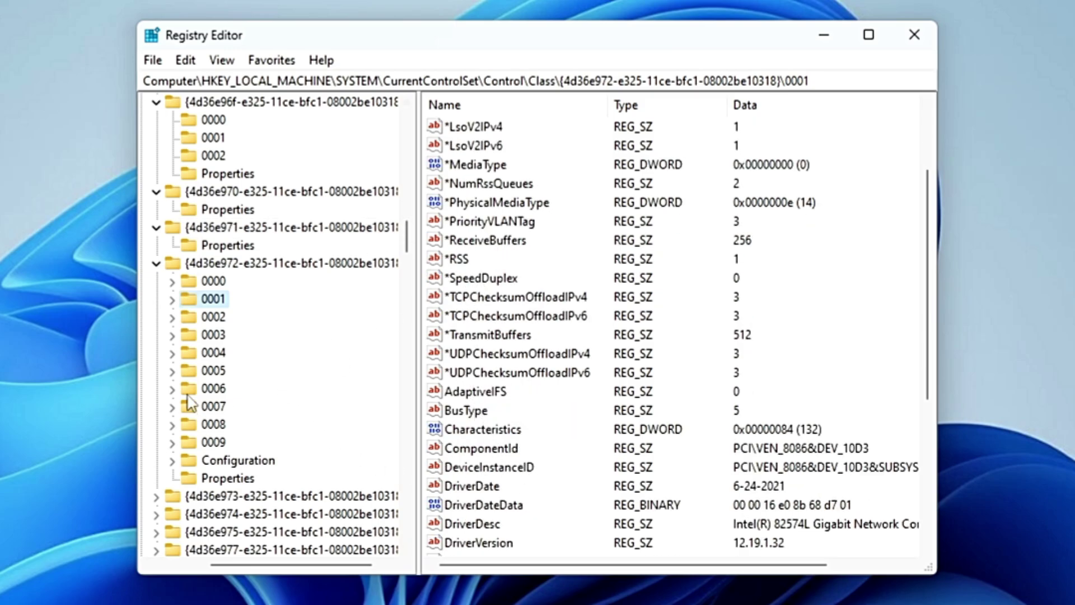
scroll(236, 345, "up", 1)
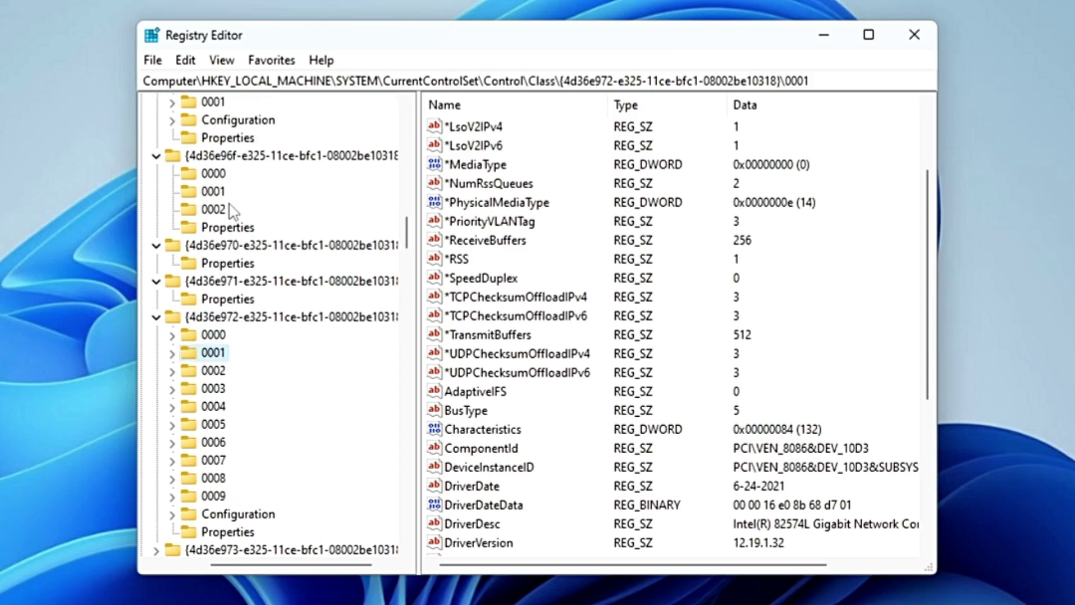
left_click(217, 193)
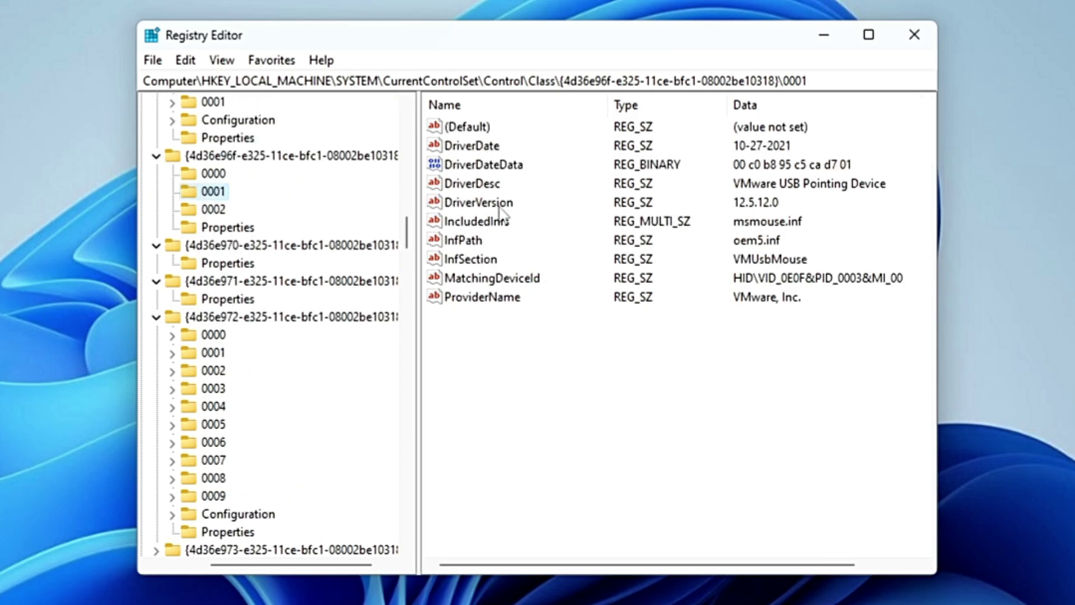
scroll(307, 242, "down", 1)
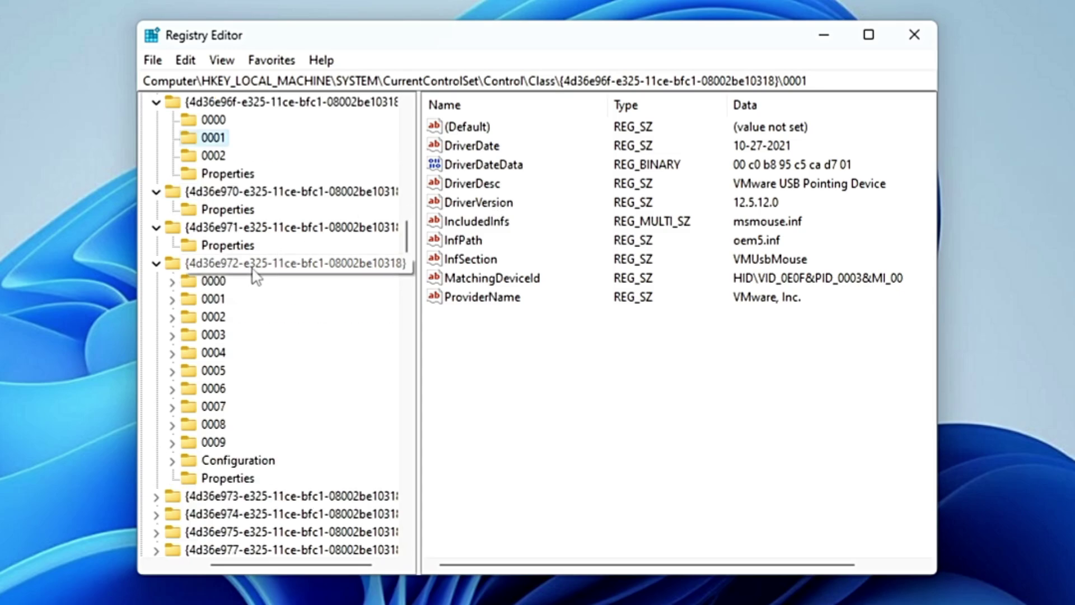
left_click(220, 303)
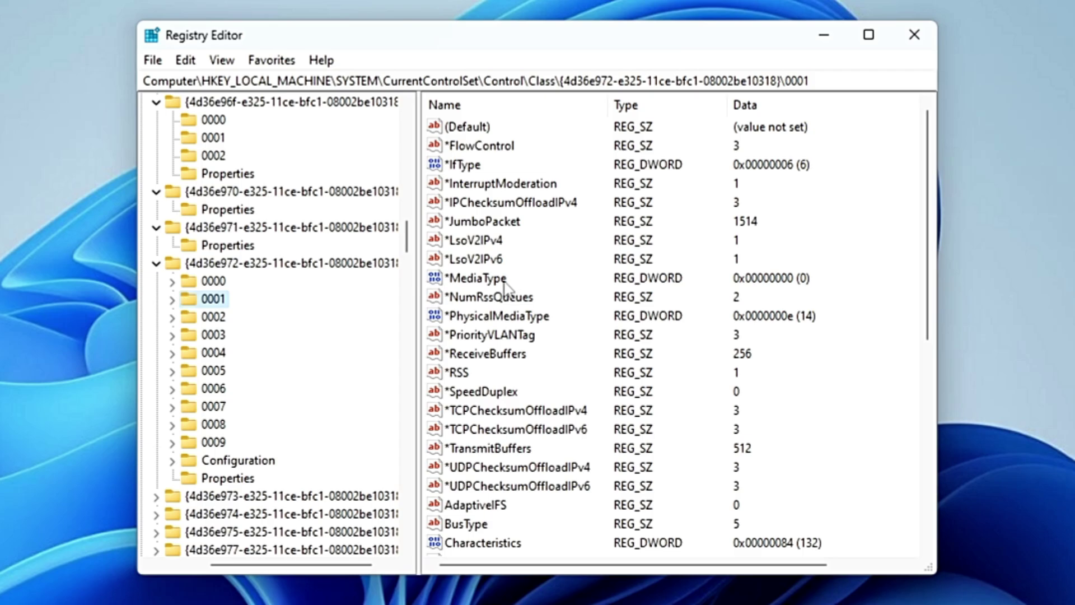
left_click(485, 354)
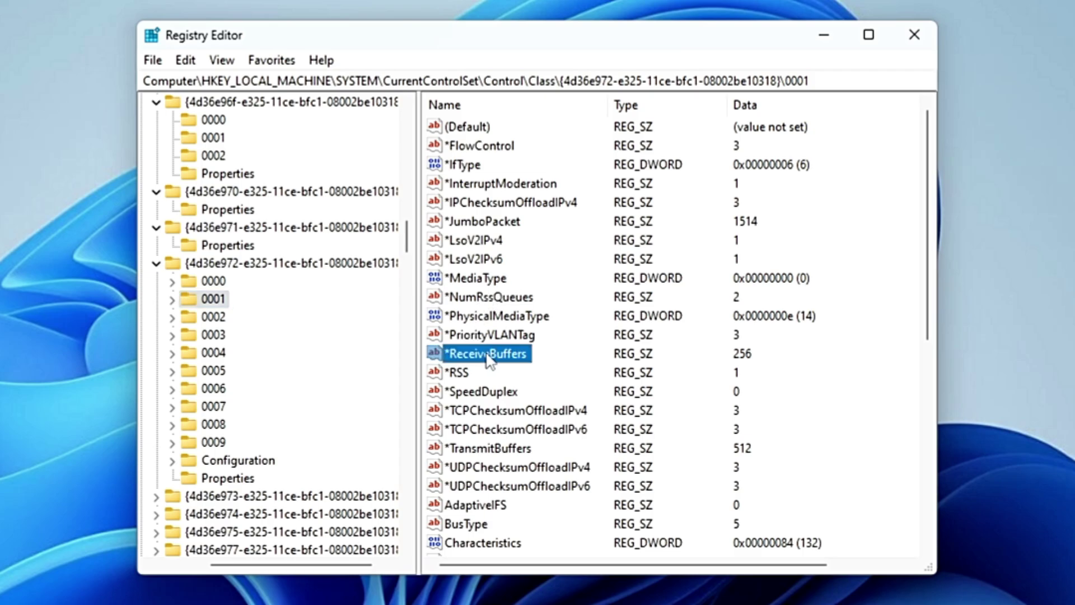
right_click(834, 350)
mouse_move(852, 355)
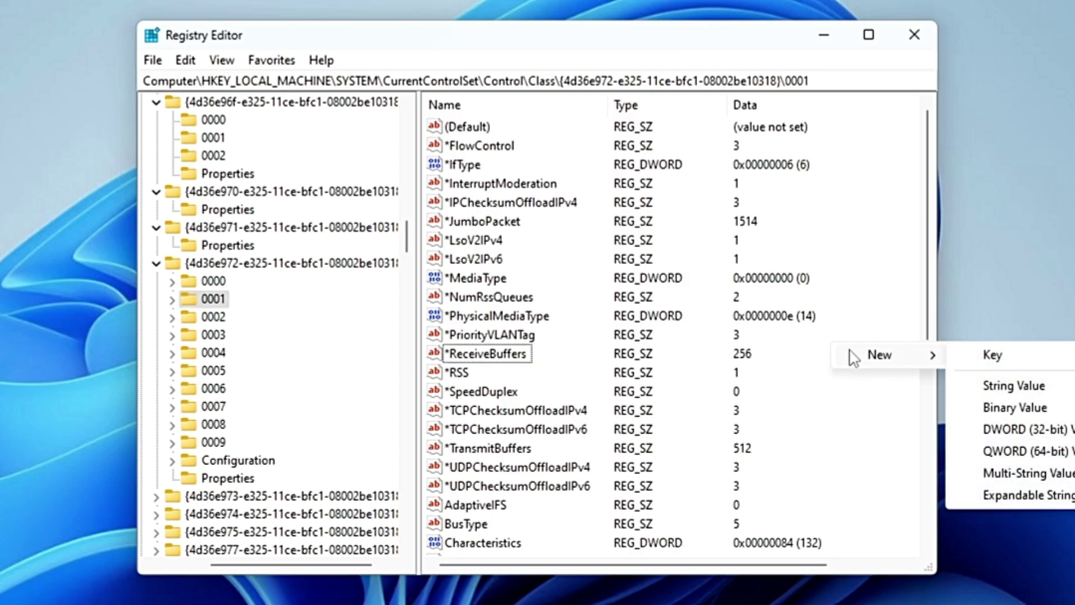
left_click(1004, 387)
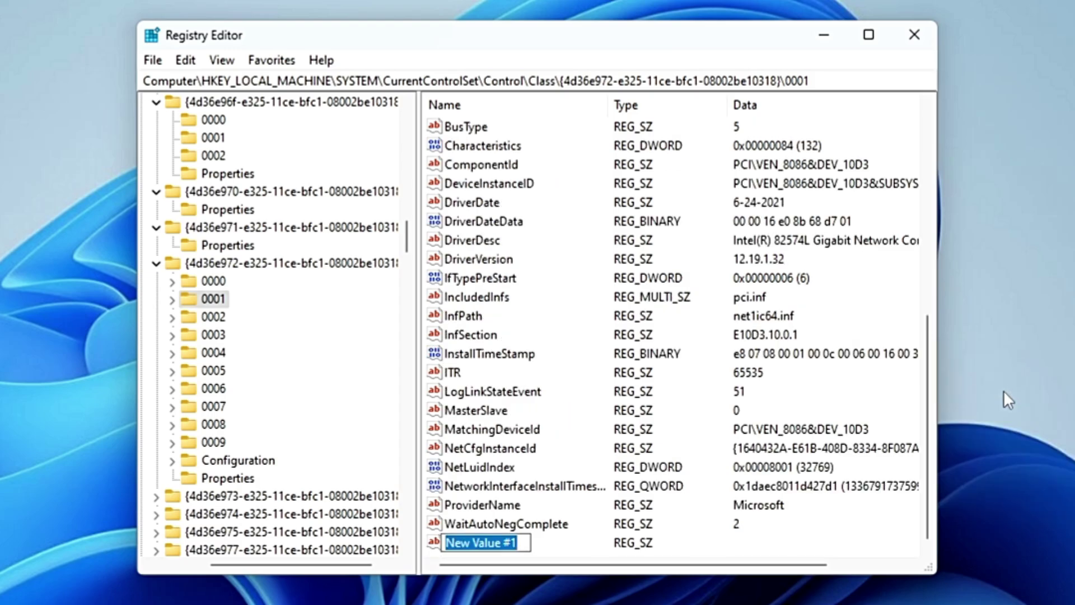
type("*Re")
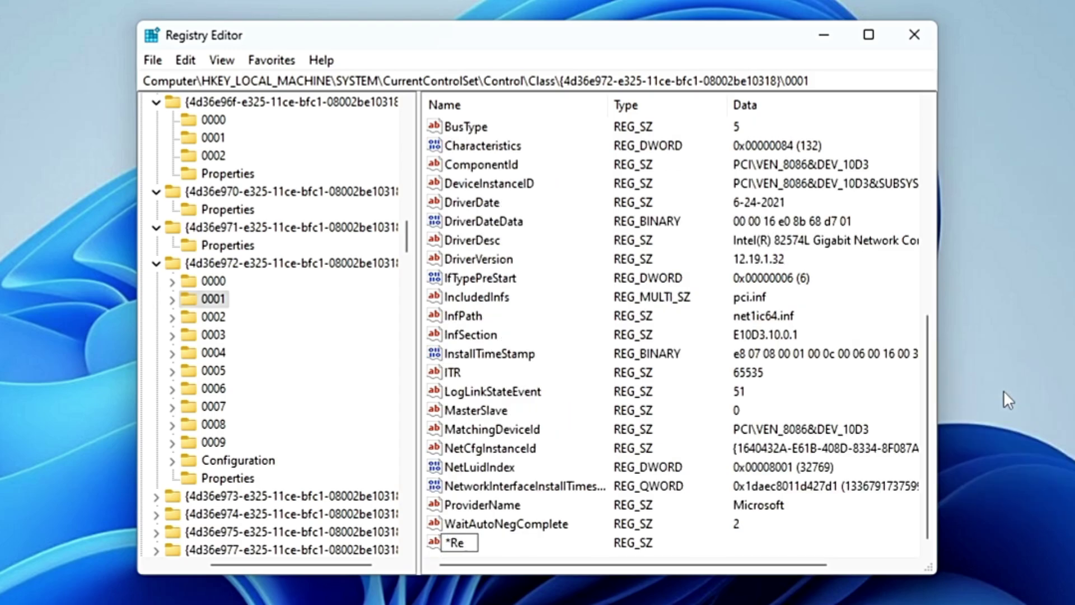
type("ceiveBuffers")
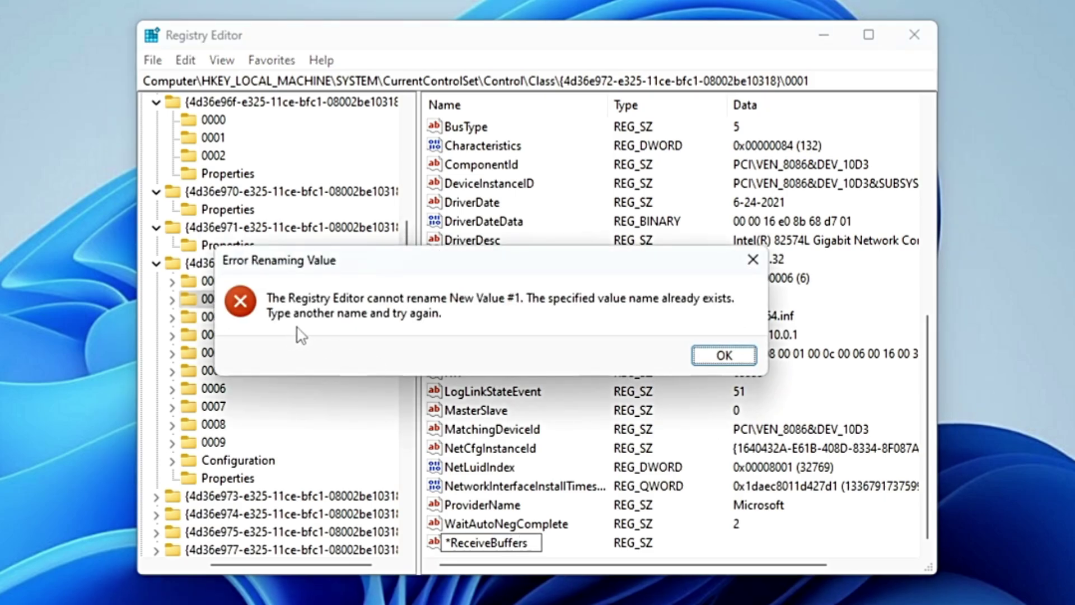
left_click(724, 356)
scroll(511, 339, "up", 7)
left_click(512, 335)
left_click(507, 355)
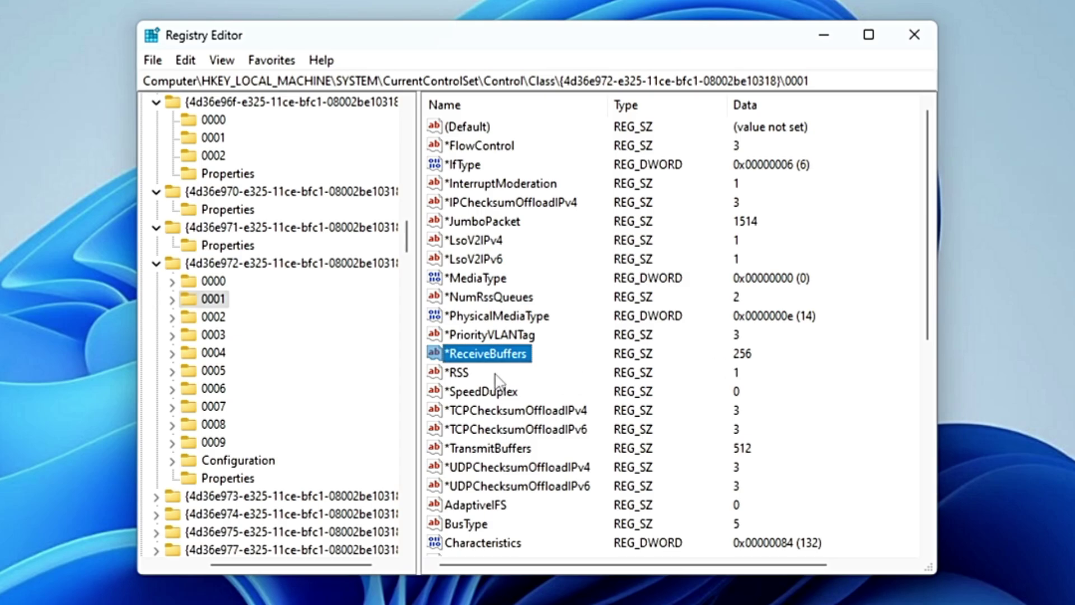
Step: Change the adapter's *ReceiveBuffers value from 256 to 1024
double_click(484, 358)
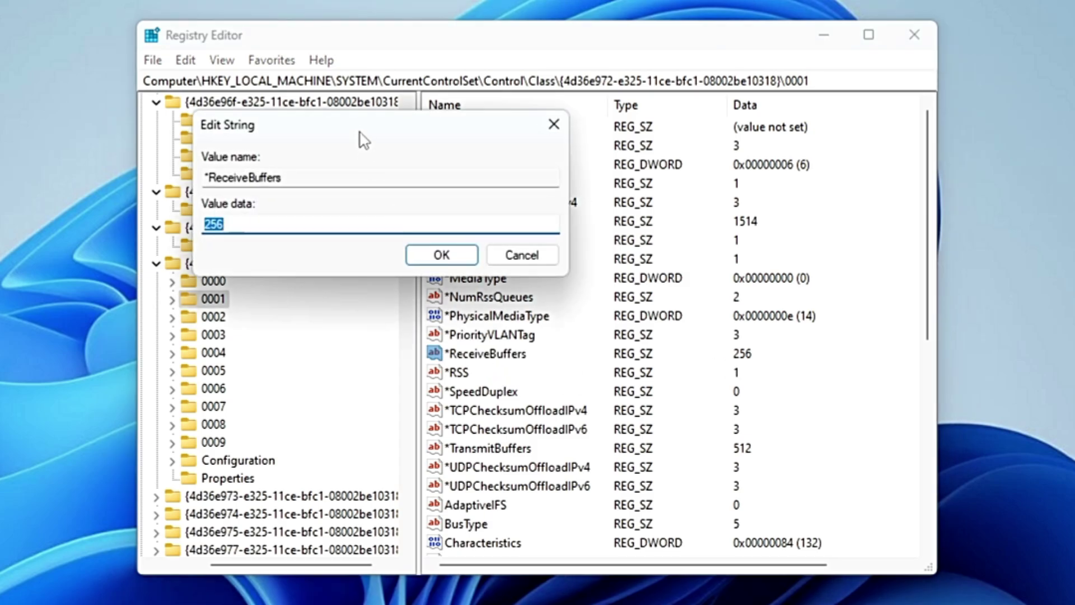
left_click_drag(360, 137, 683, 176)
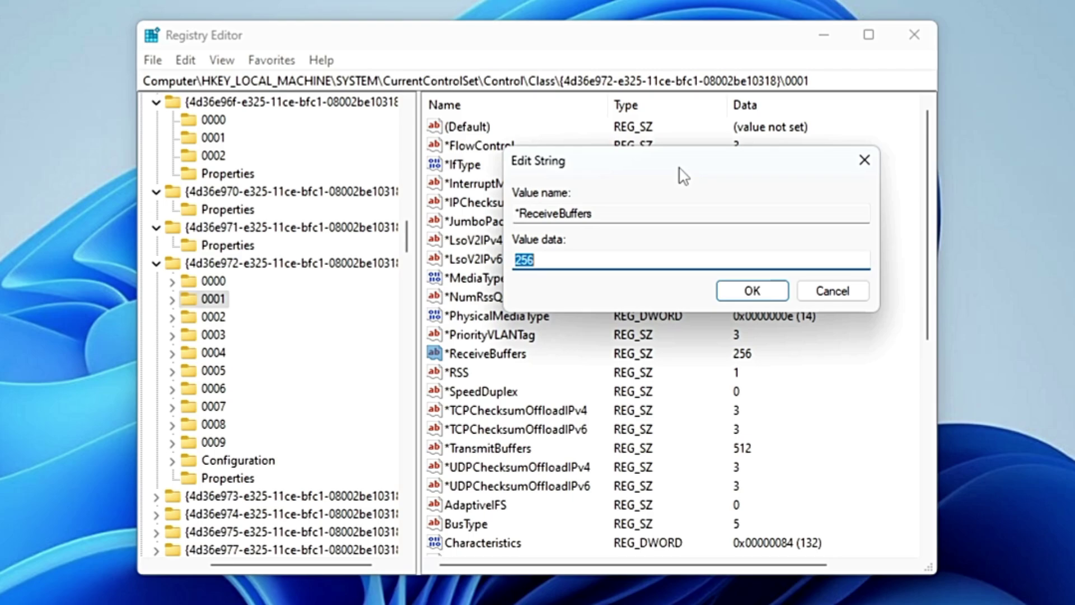
type("1024")
left_click(750, 290)
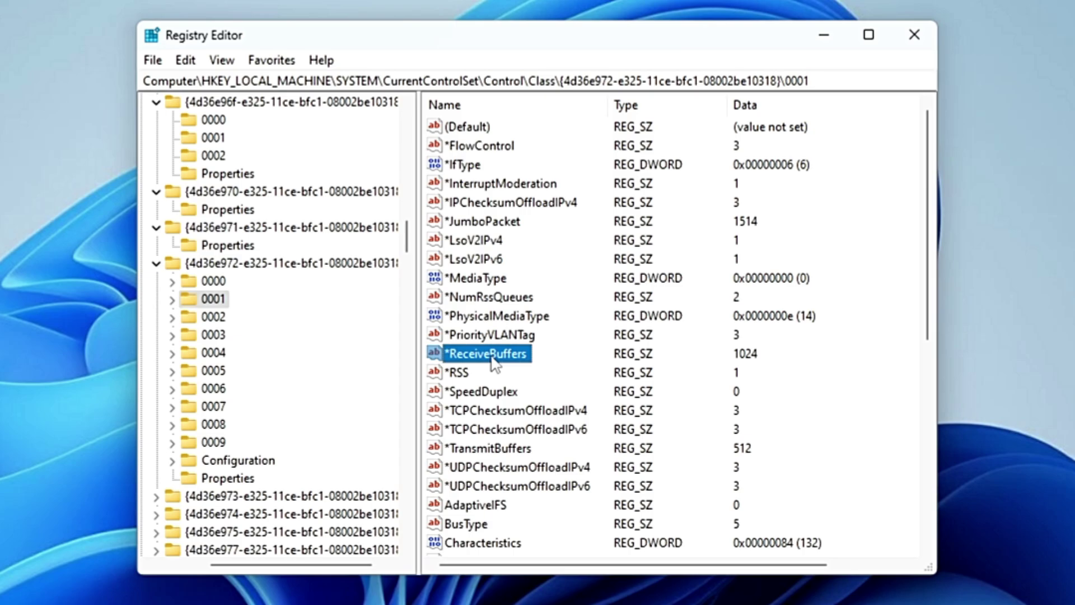
scroll(495, 363, "down", 4)
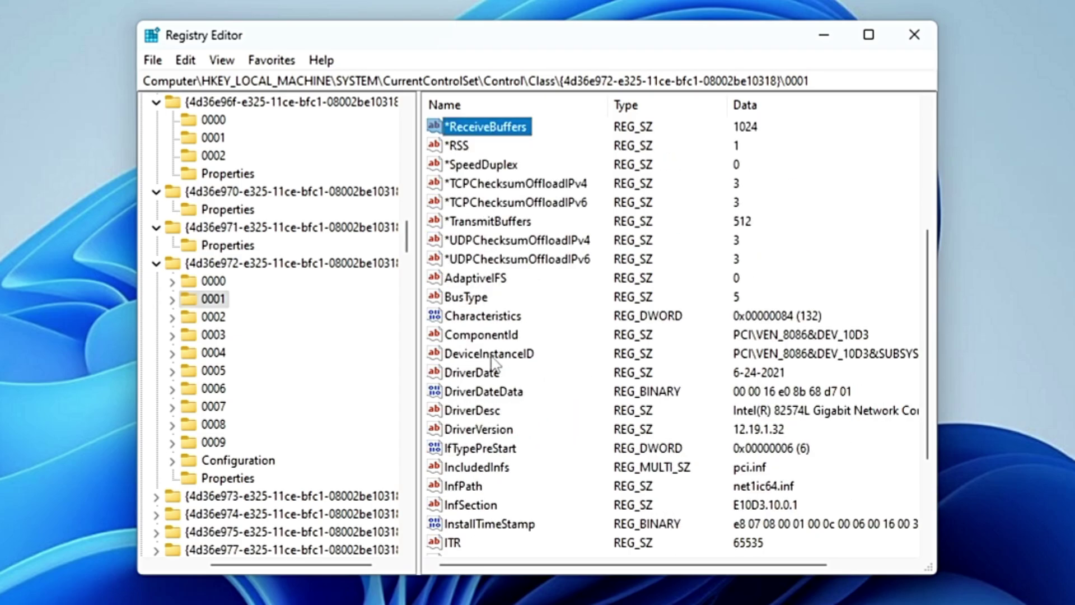
scroll(493, 364, "up", 4)
left_click(489, 450)
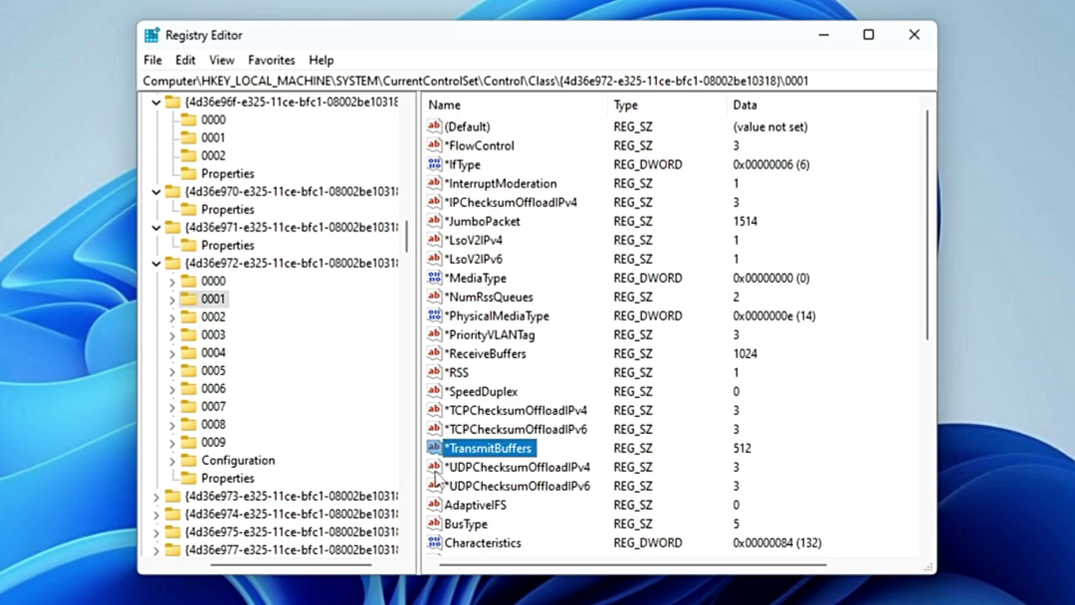
Step: Raise the adapter's *TransmitBuffers value from 512 to 2048
scroll(435, 479, "down", 1)
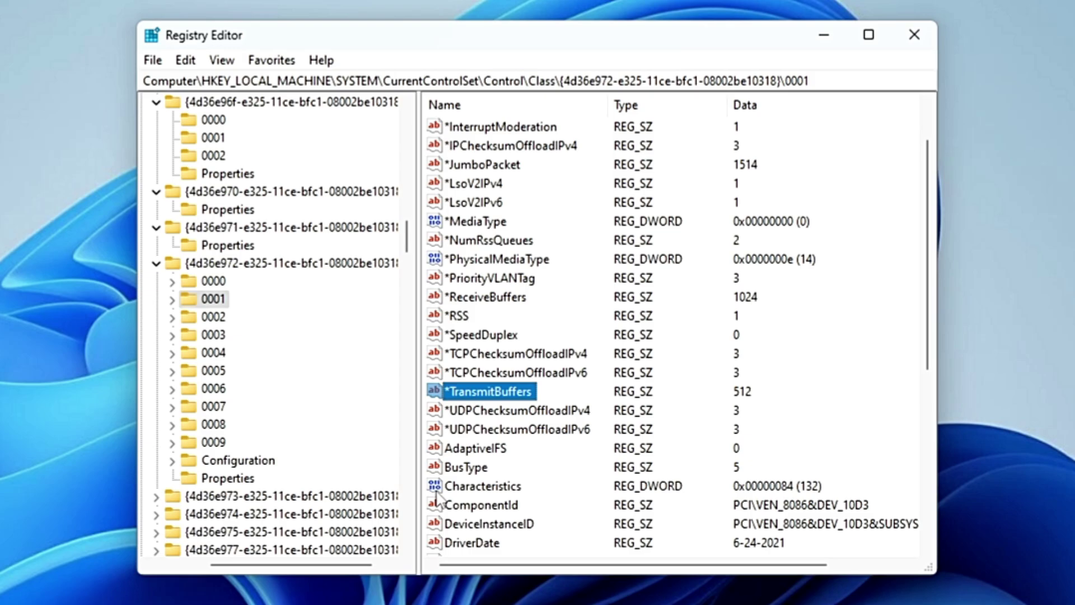
double_click(493, 392)
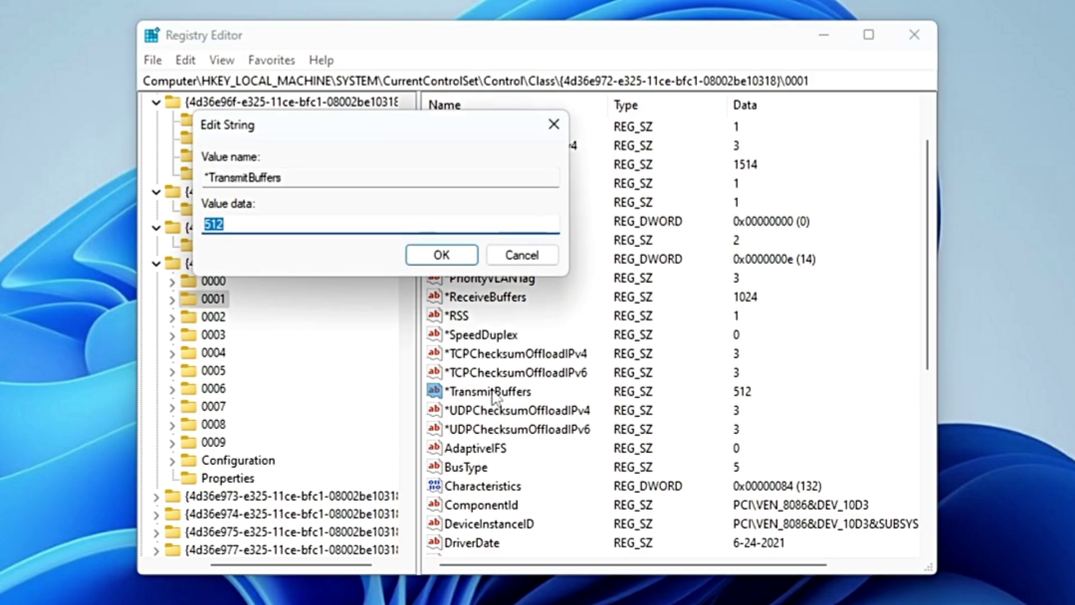
type("2048")
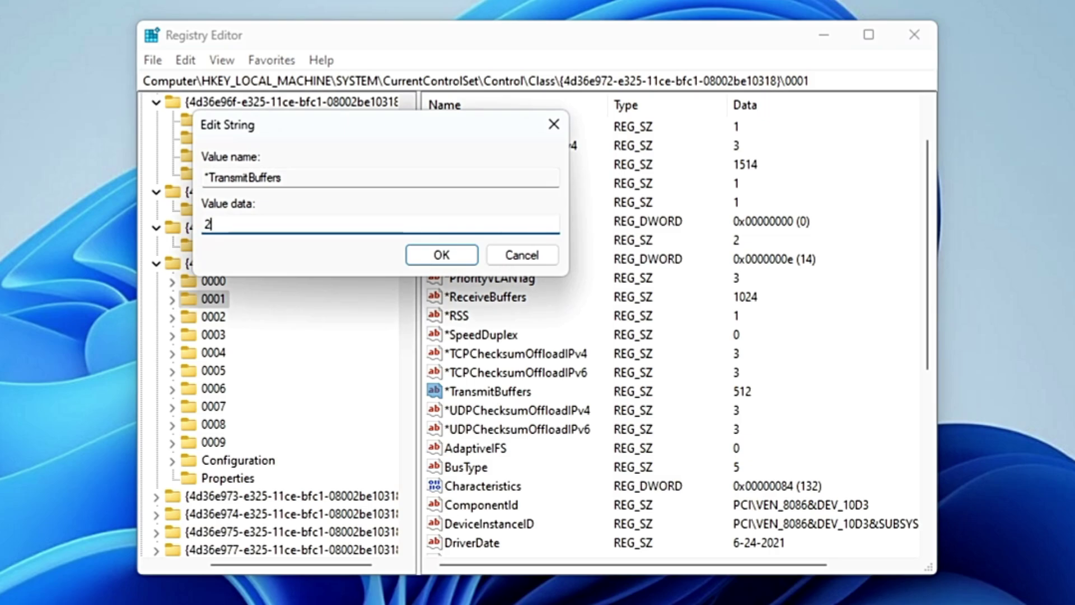
left_click(437, 256)
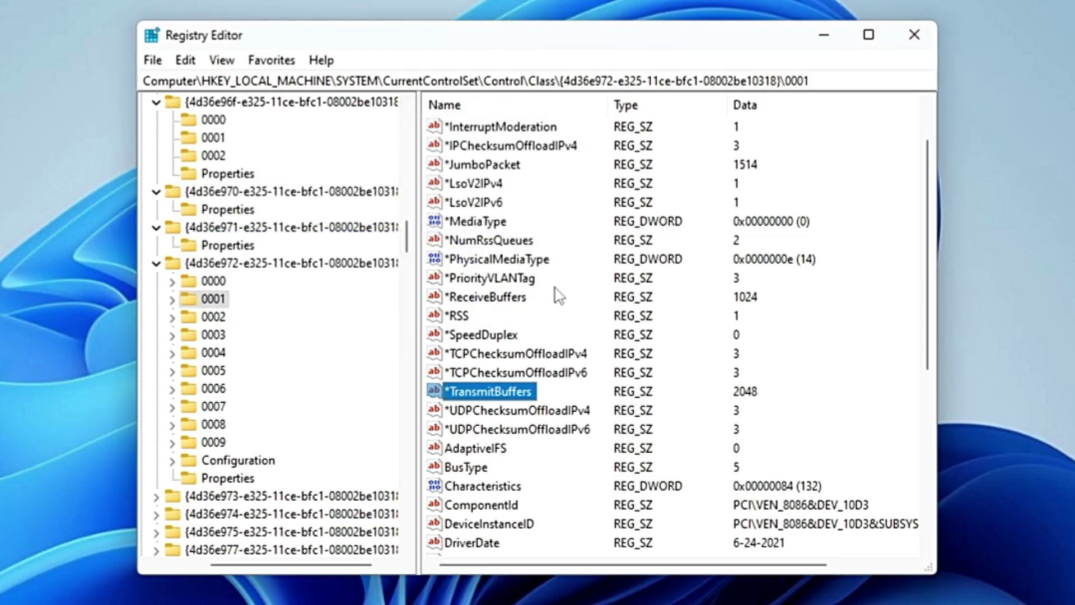
Step: Reopen *RSS and confirm it stays at 1
left_click(463, 317)
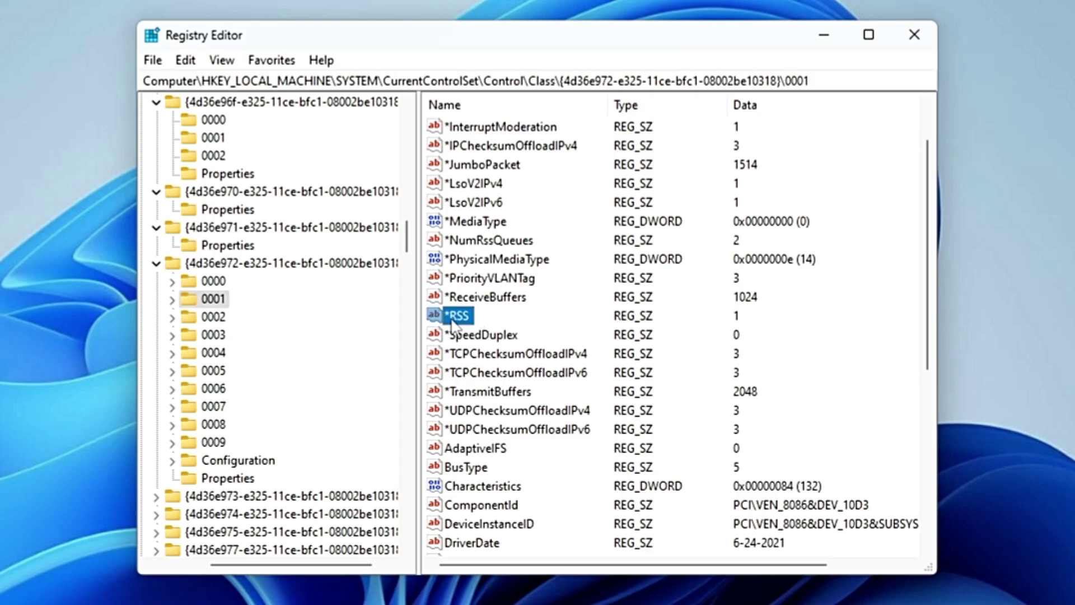
double_click(458, 316)
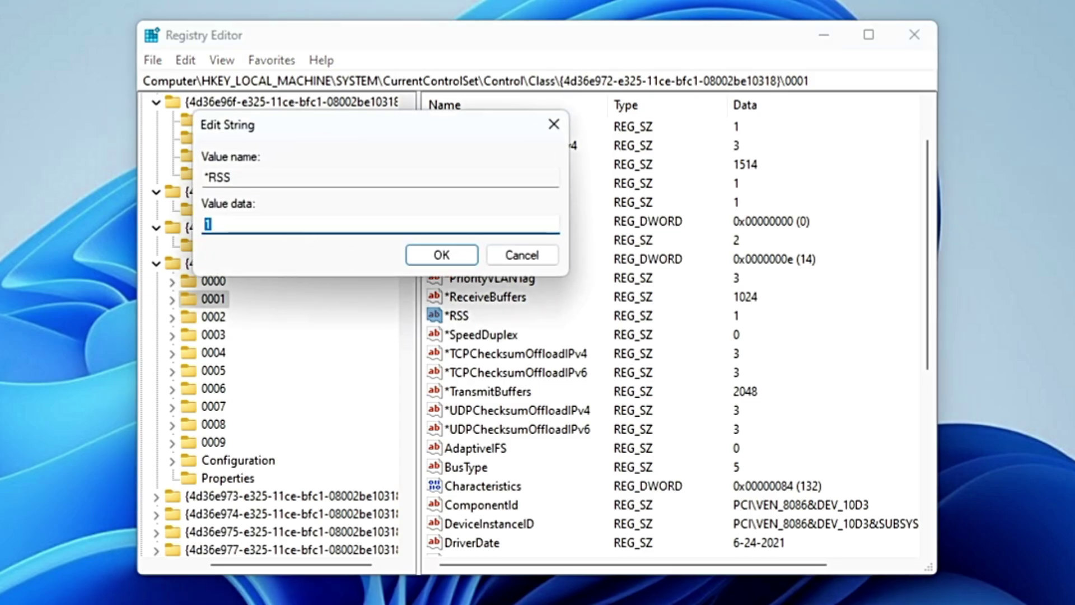
left_click(441, 257)
scroll(442, 263, "down", 4)
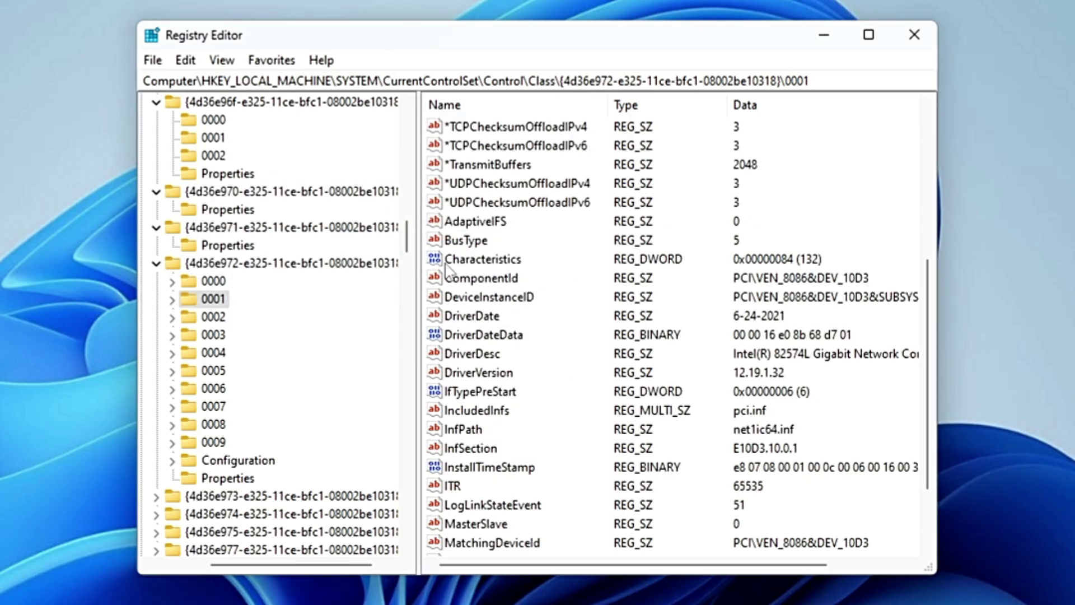
scroll(447, 268, "down", 2)
key("n")
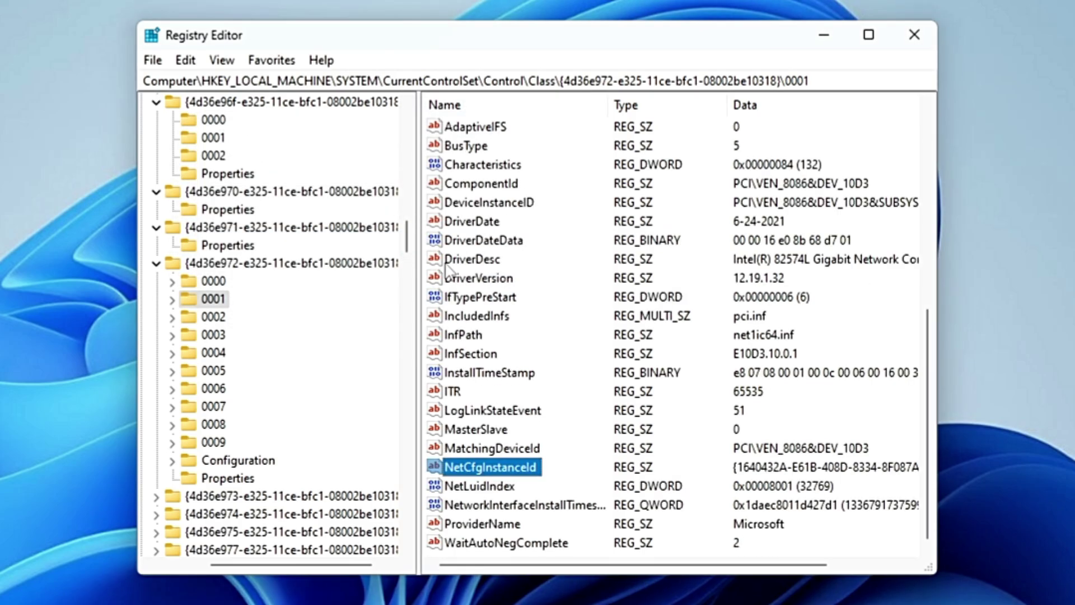
scroll(446, 268, "up", 7)
Step: Change the adapter's *NumRssQueues value from 2 to 4
left_click(482, 298)
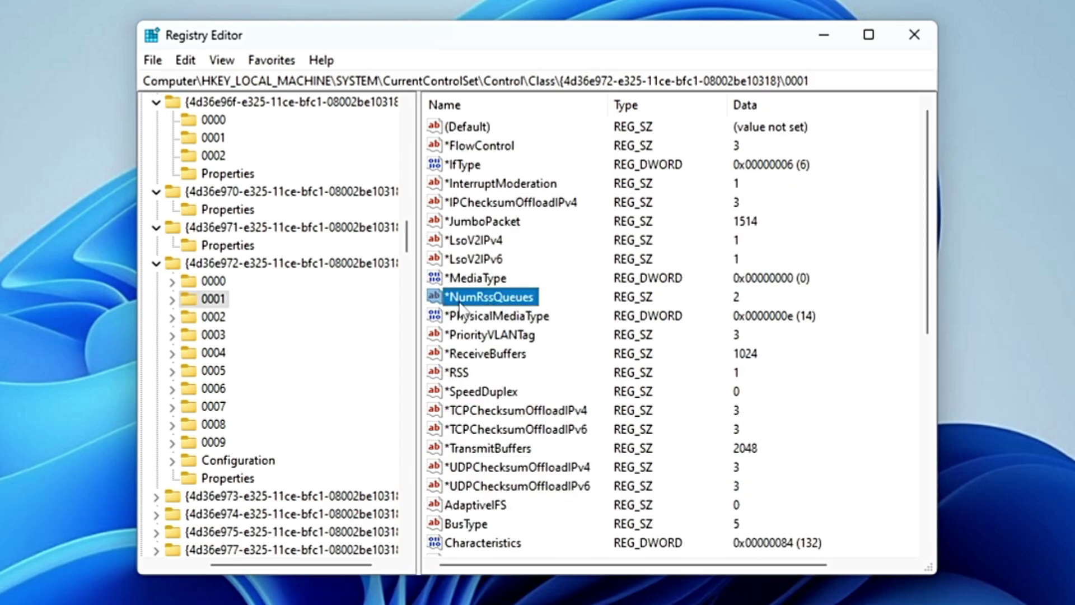
double_click(508, 298)
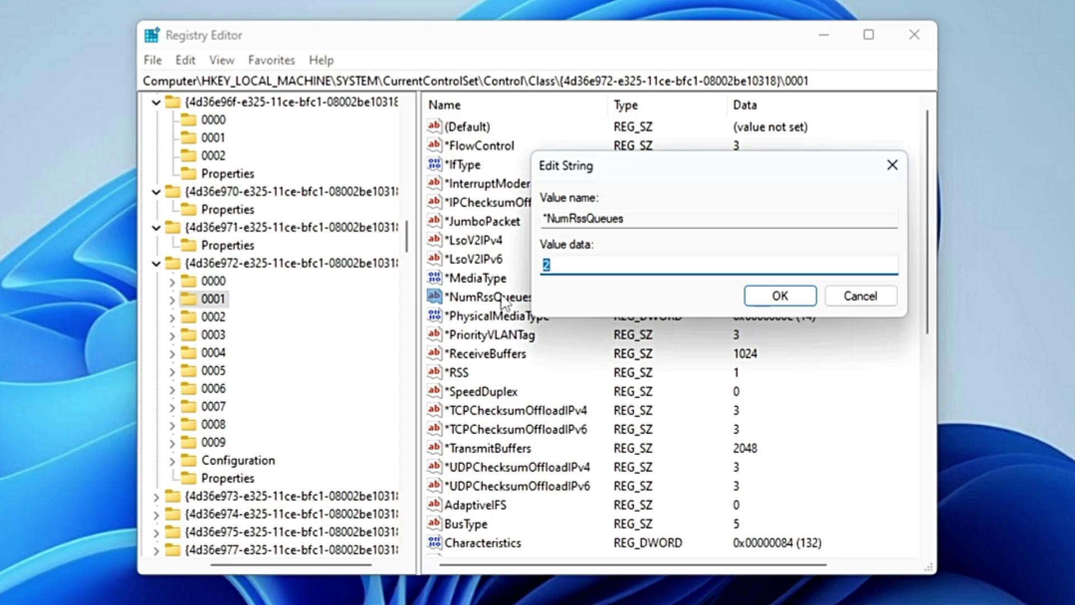
type("4")
left_click(792, 303)
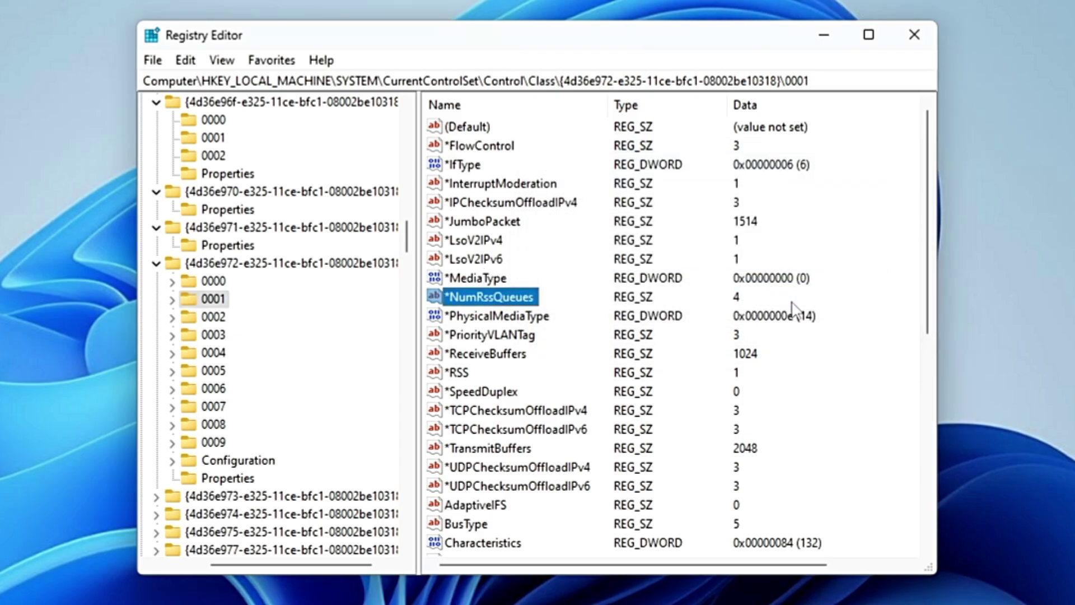
left_click(472, 241)
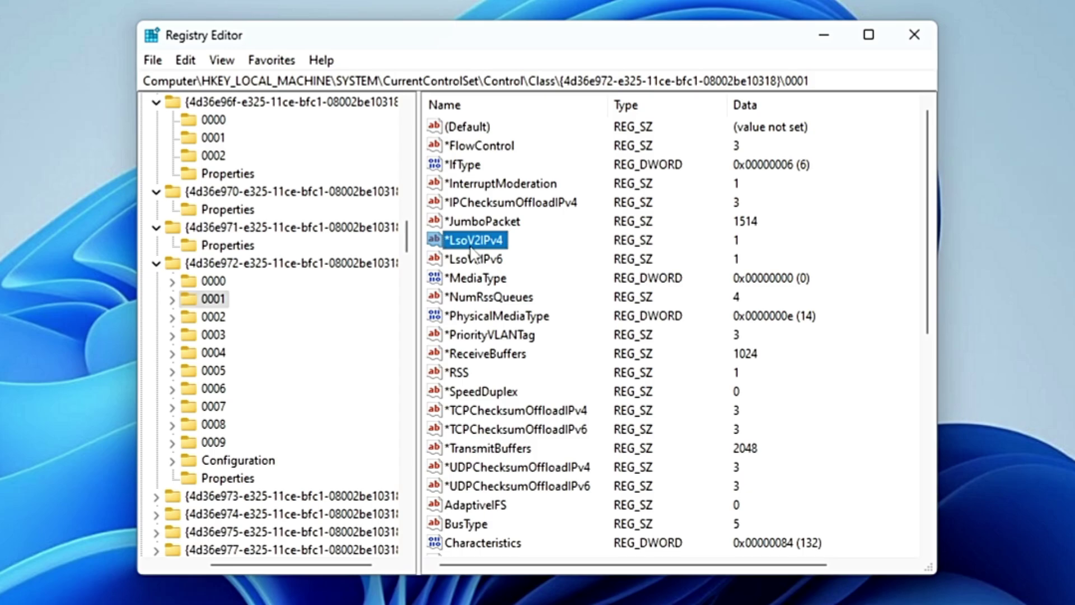
Step: Add a DWORD (32-bit) value named RSSProfile with data 3 to the 0001 adapter key
scroll(500, 222, "down", 1)
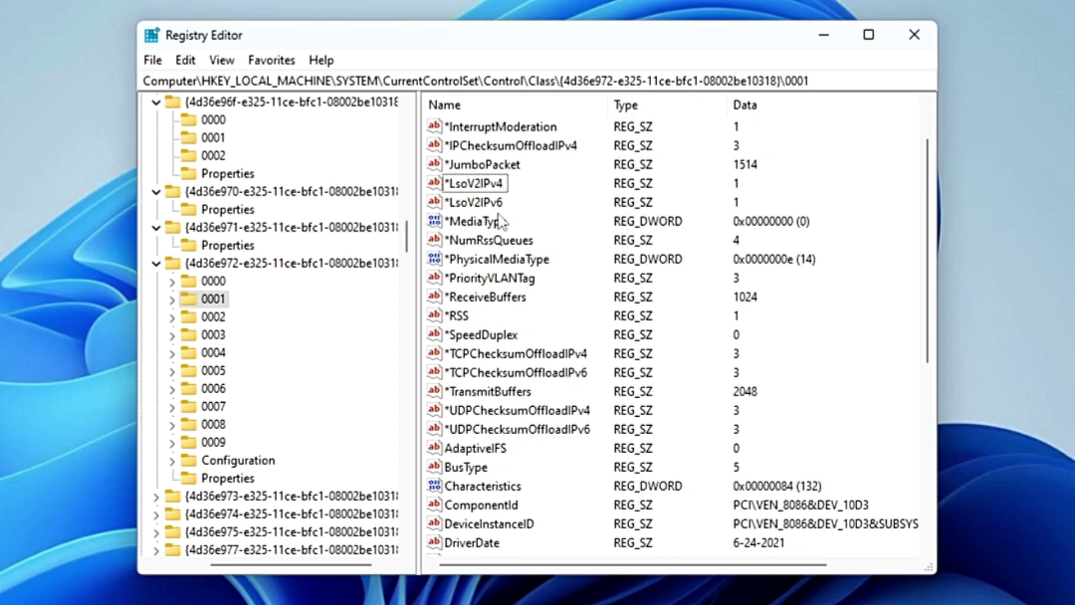
right_click(810, 346)
mouse_move(841, 365)
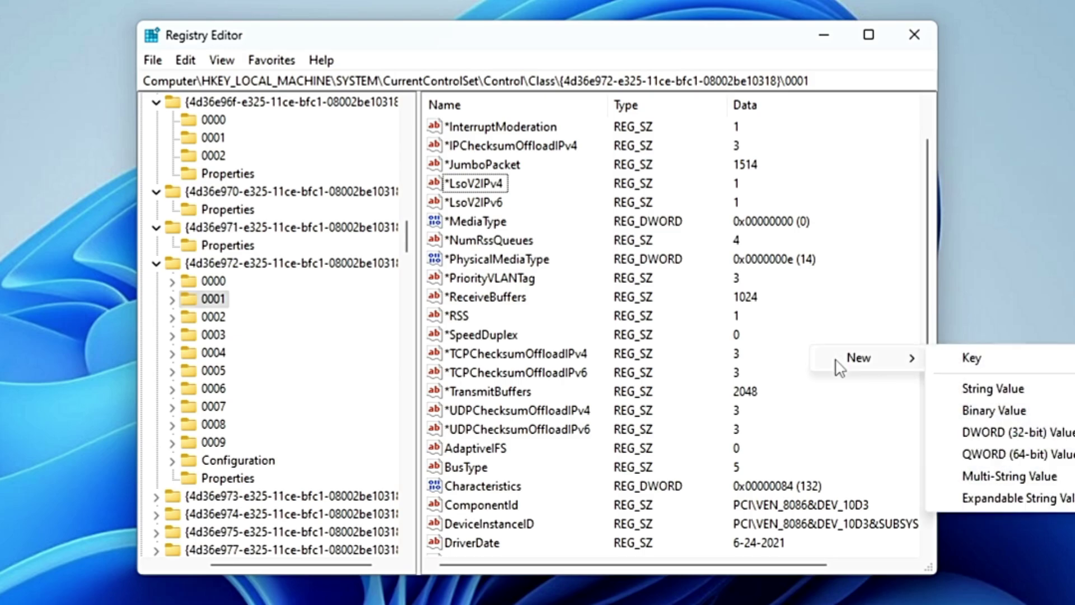
left_click(986, 434)
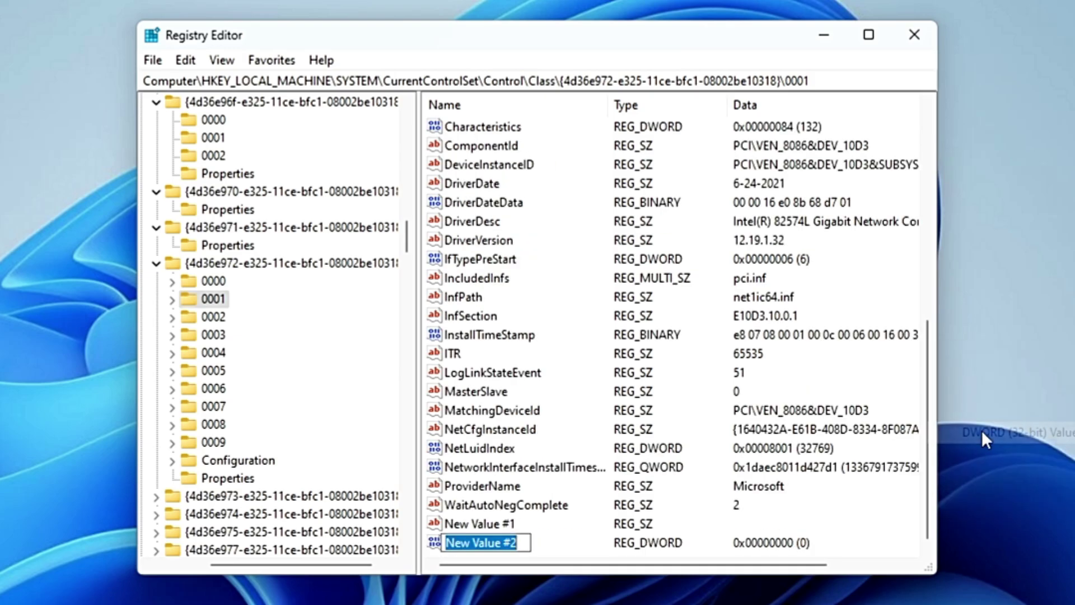
type("R")
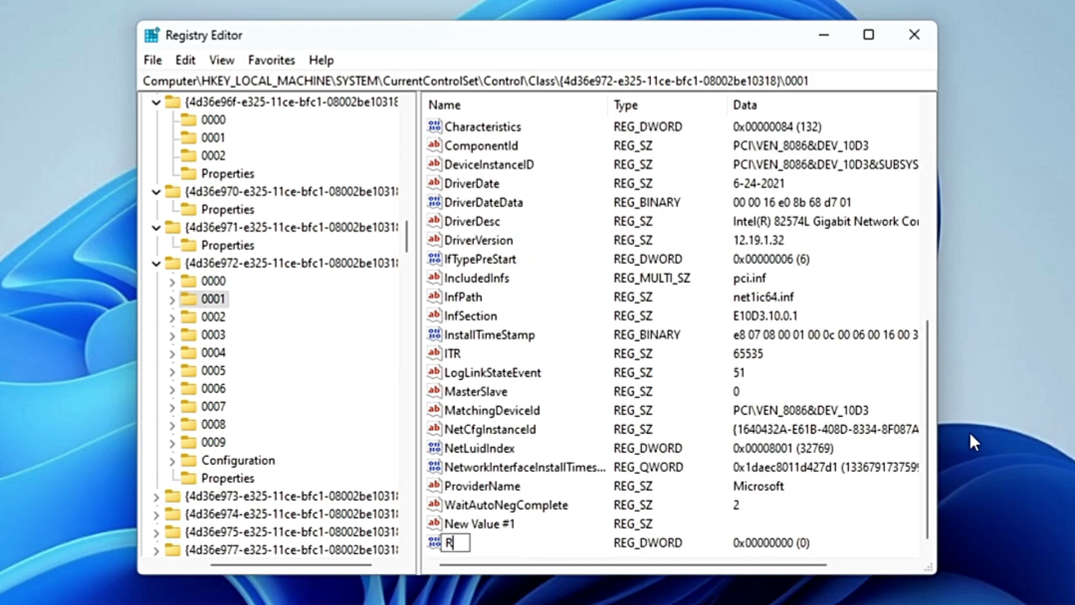
type("SSProfile")
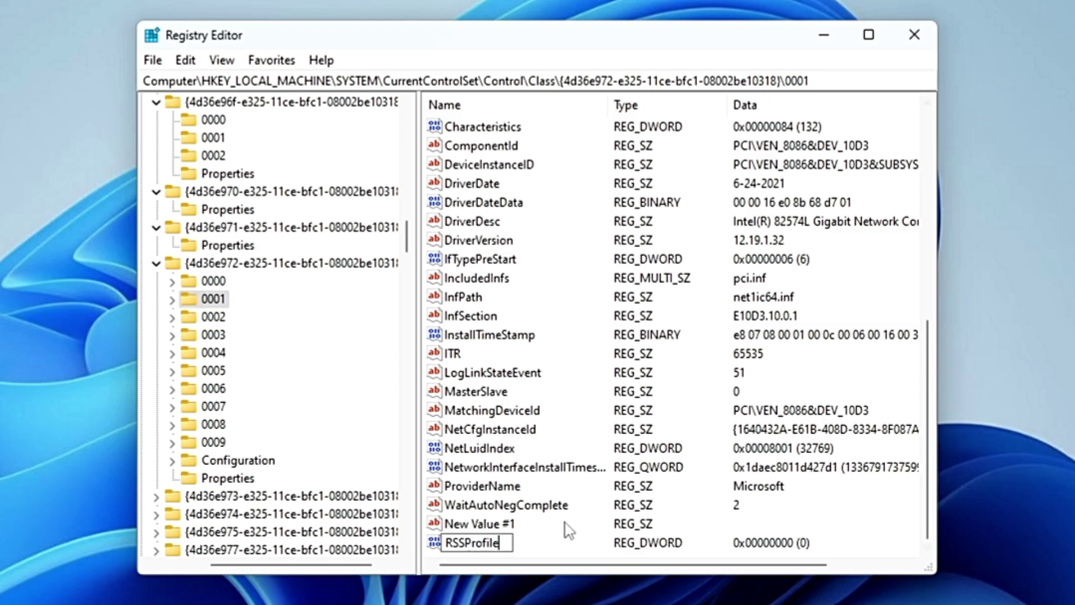
key("Return")
double_click(492, 543)
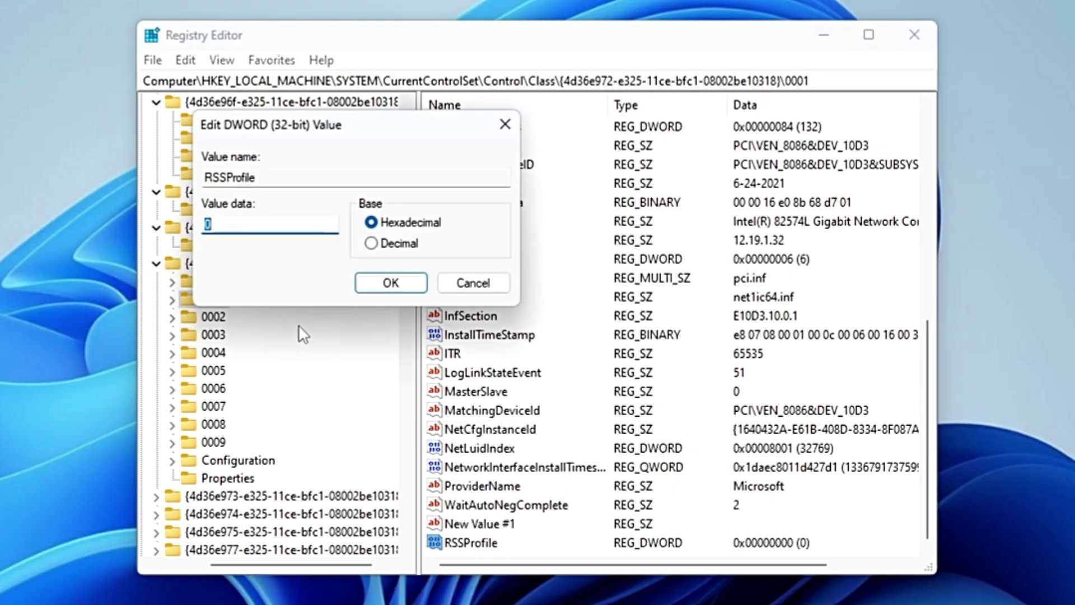
type("3")
left_click(417, 295)
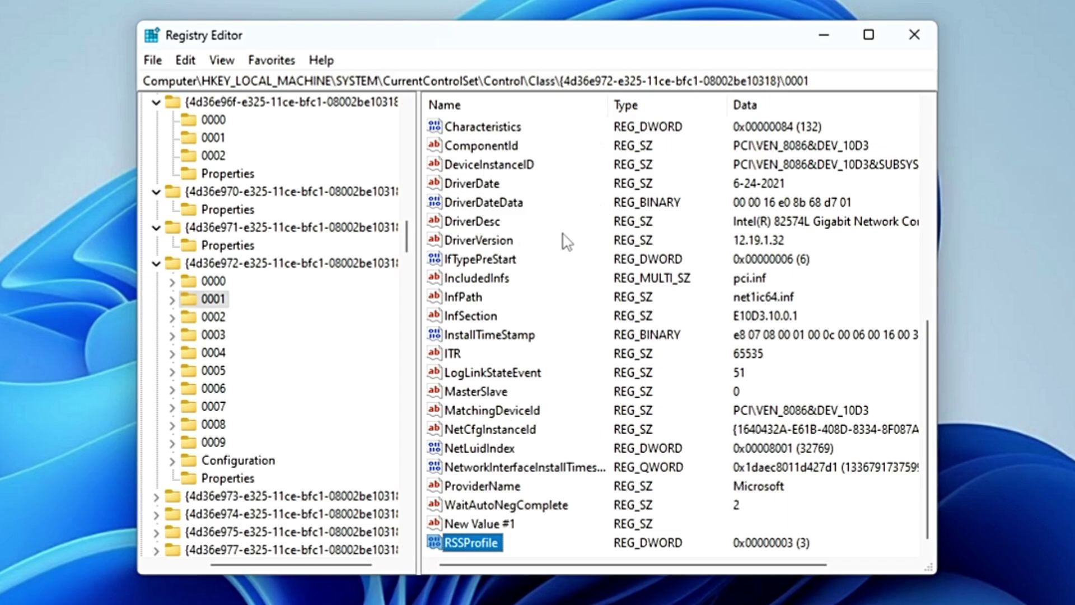
Step: Recheck *NumRssQueues, then expand the 0001 adapter key to show its subkeys
scroll(538, 246, "up", 8)
left_click(504, 298)
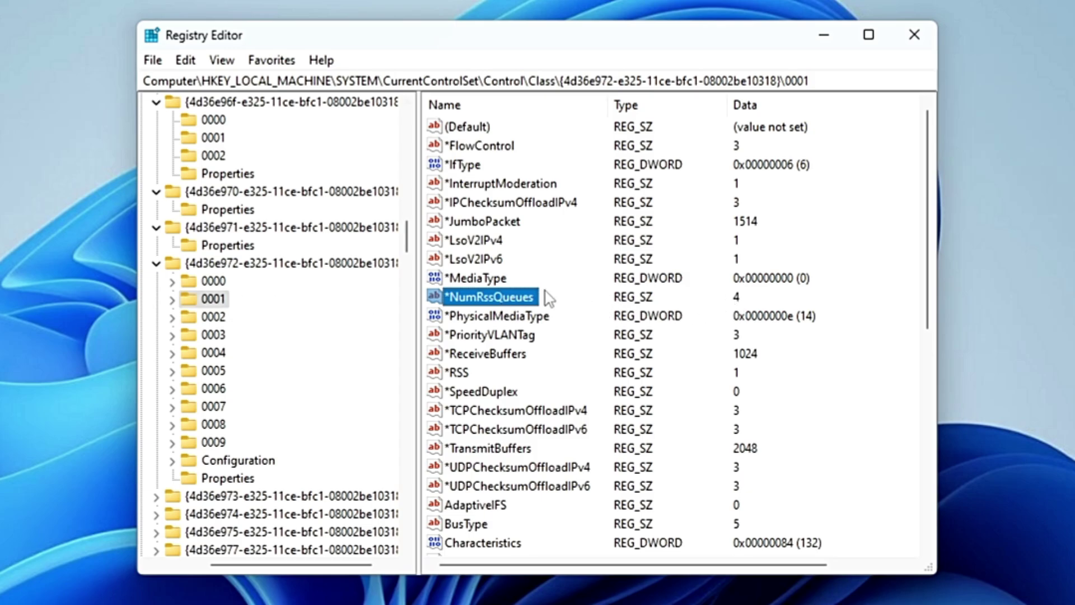
left_click(213, 302)
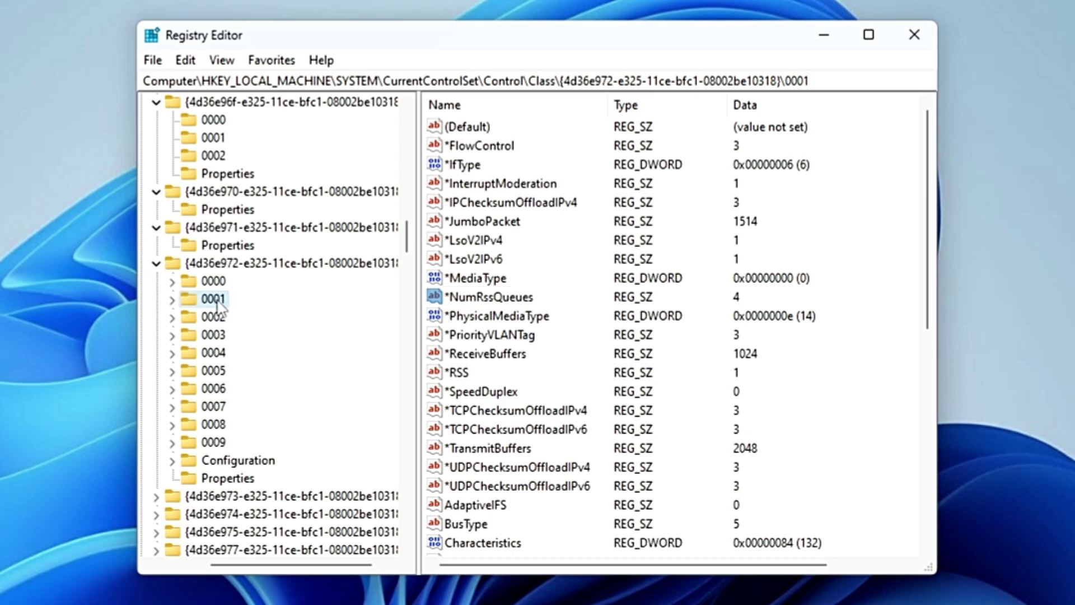
double_click(213, 299)
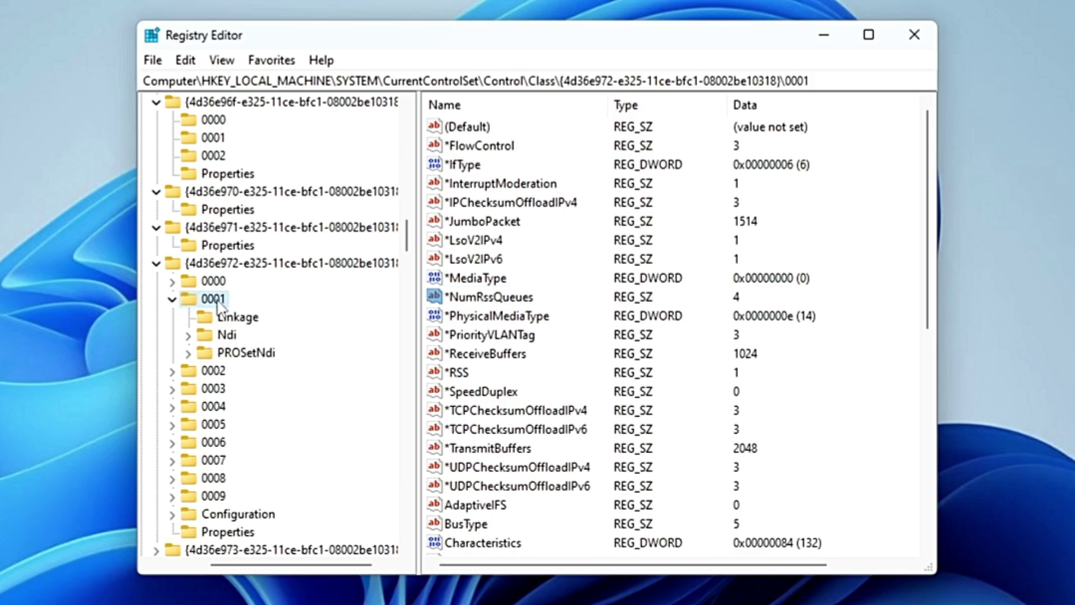
Step: Open the adapter's Ndi\Params\*NumRssQueues parameter key
left_click(227, 335)
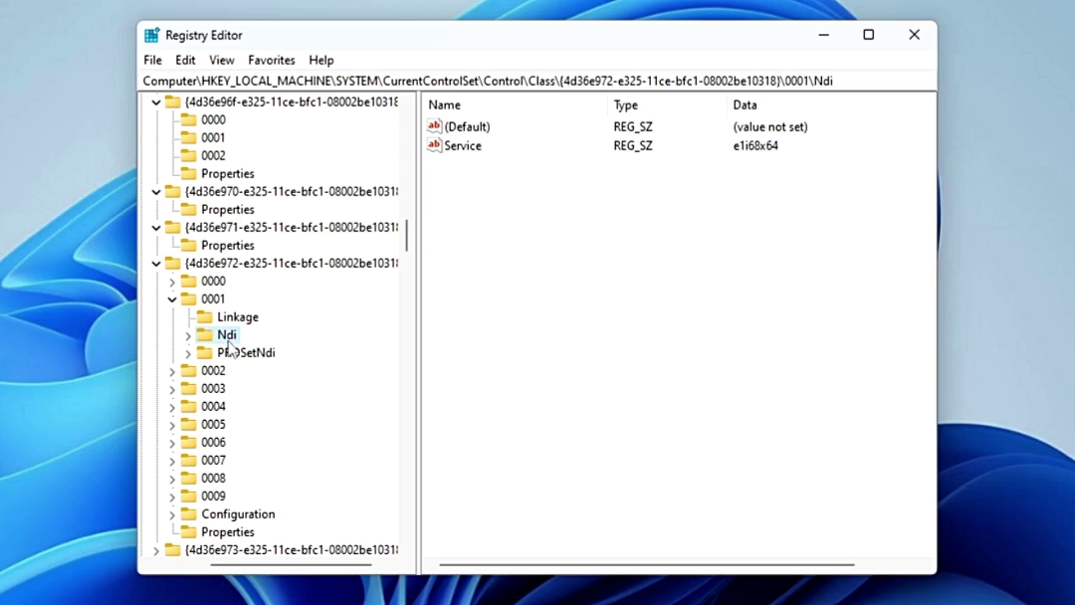
double_click(228, 339)
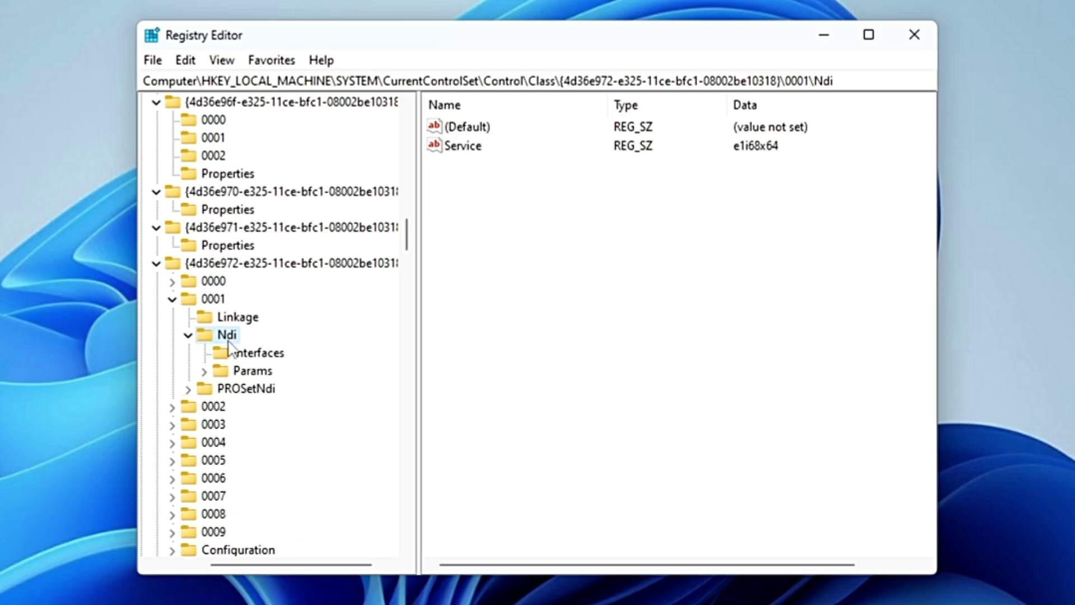
left_click(261, 374)
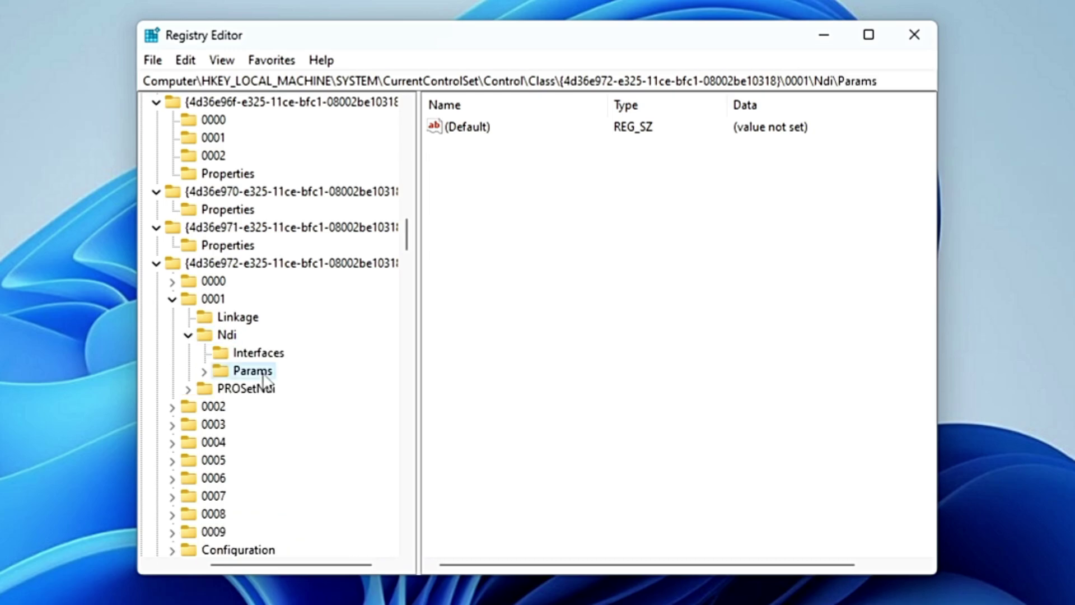
double_click(260, 374)
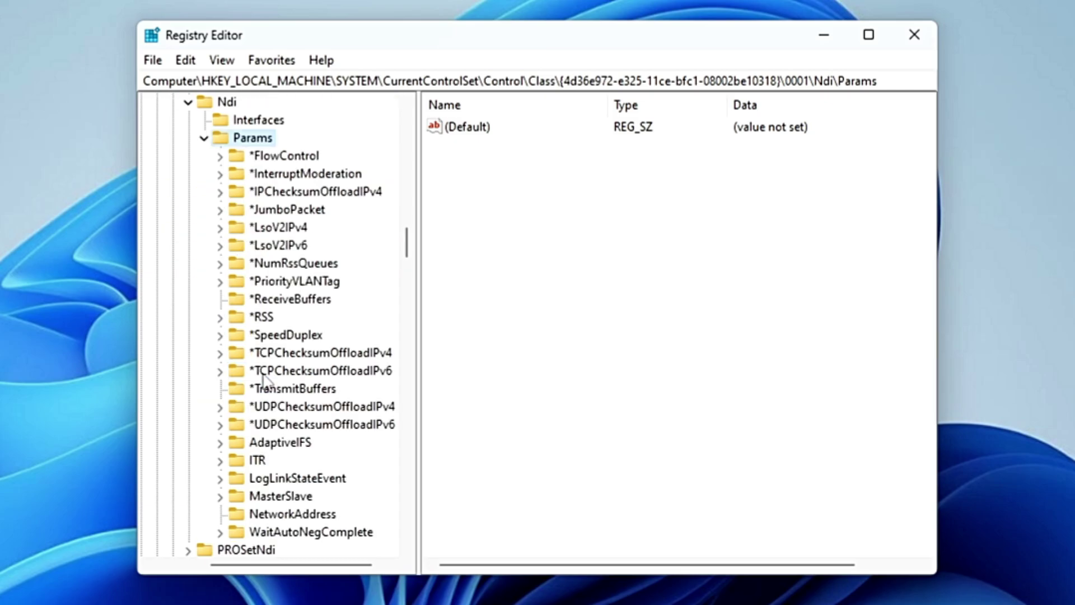
left_click(280, 263)
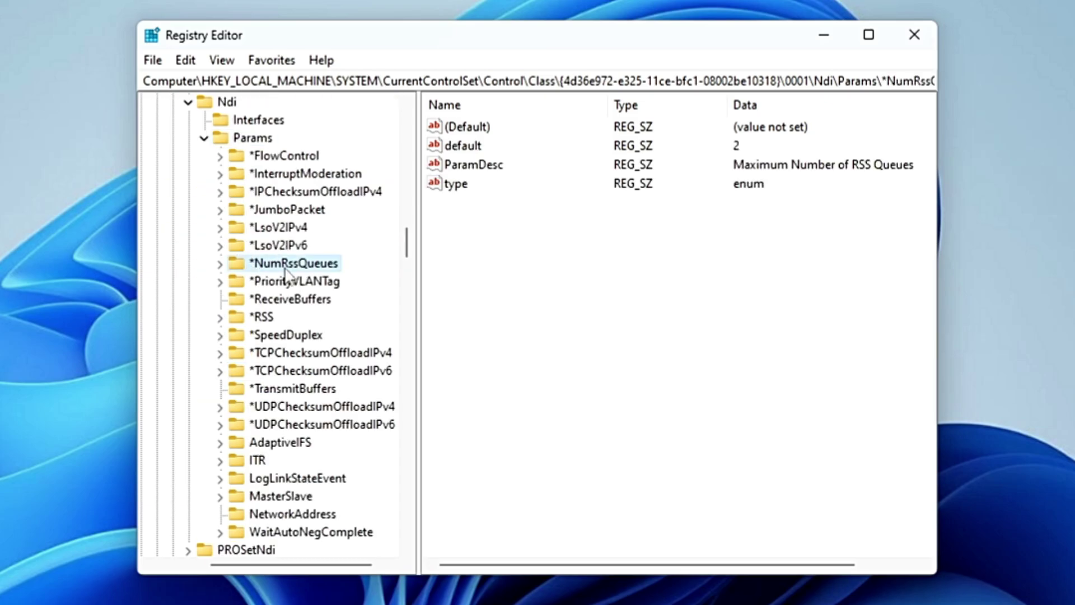
left_click(495, 240)
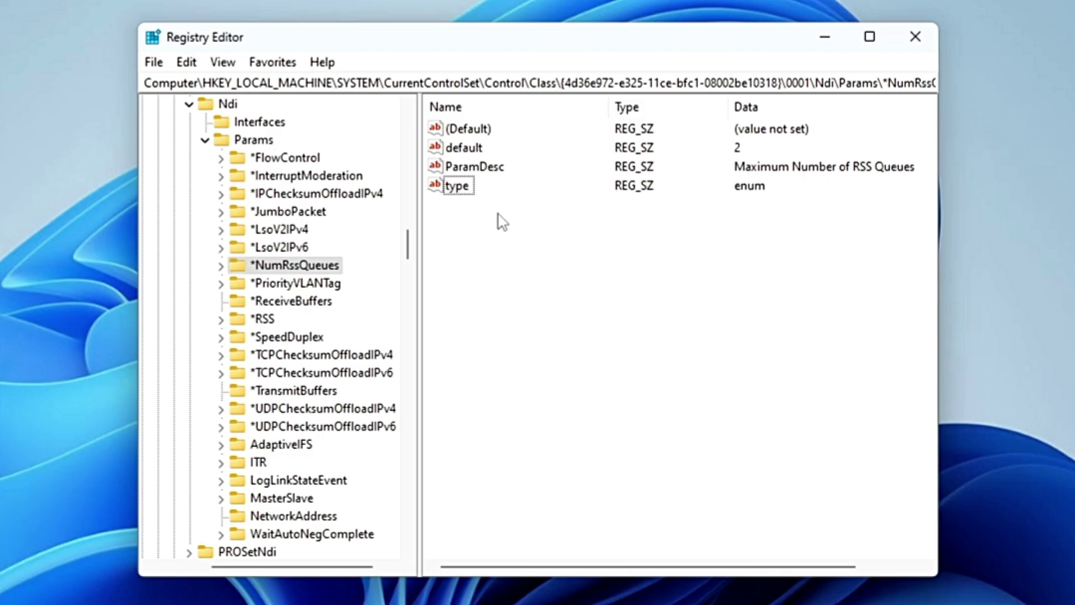
Step: Add string values 1 = '1 Queues' and 2 = '2 Queues' under *NumRssQueues
right_click(516, 256)
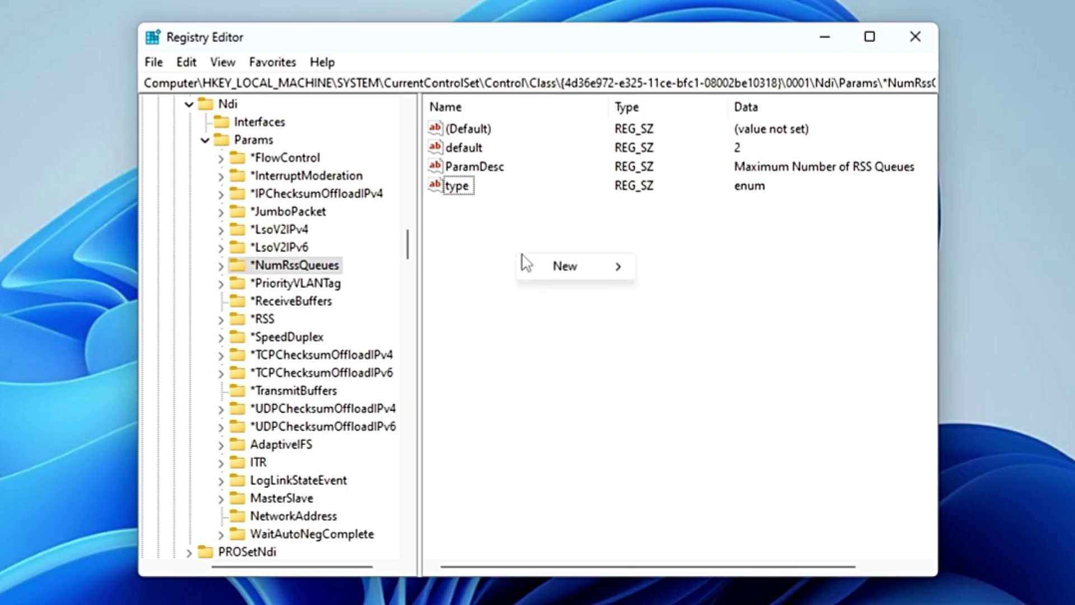
mouse_move(551, 268)
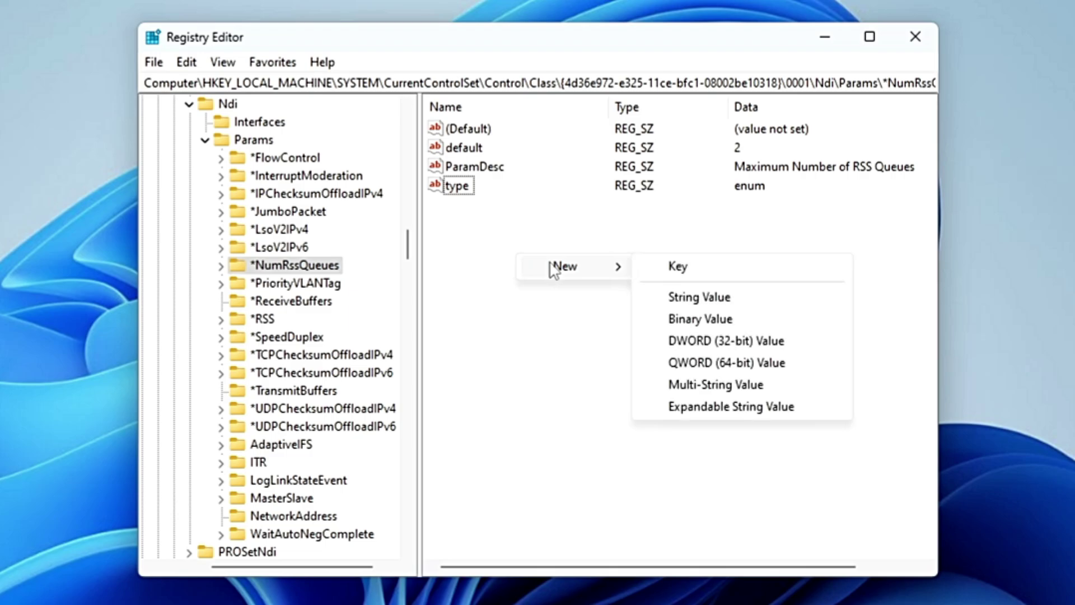
left_click(699, 298)
type("1")
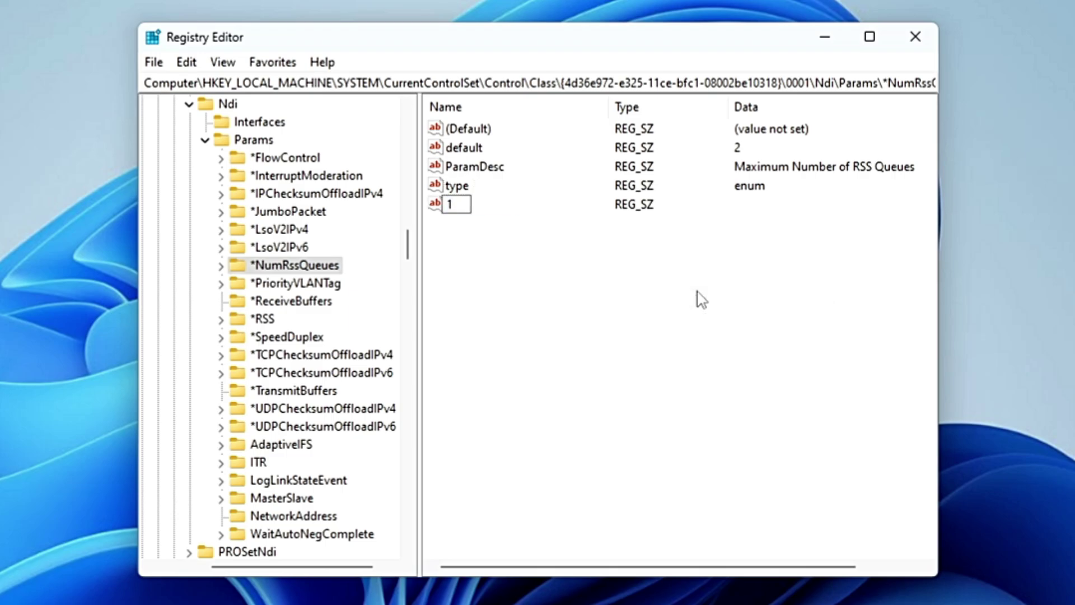
key("Return")
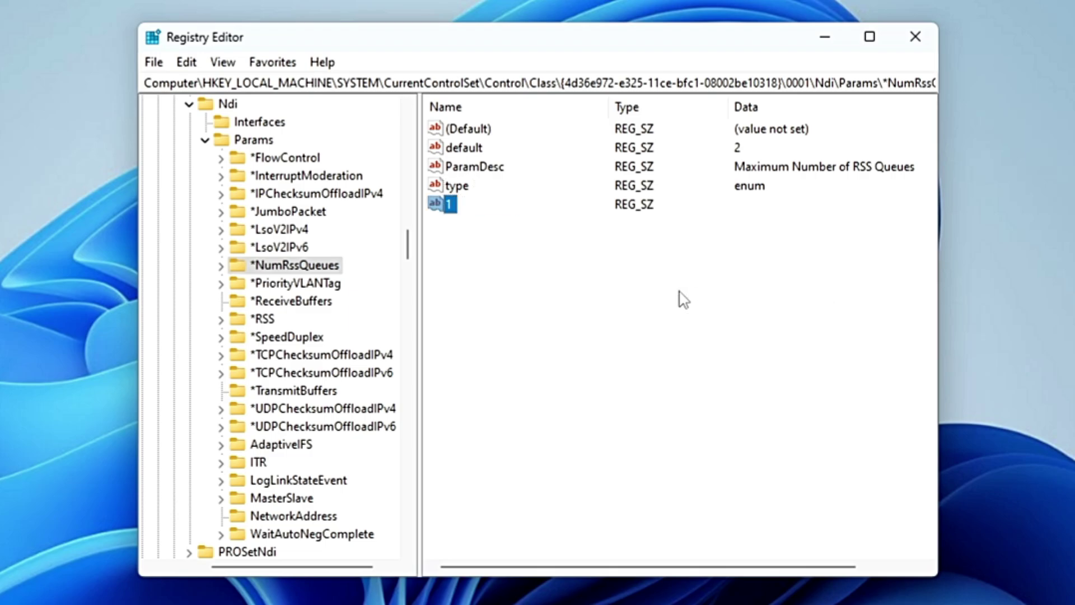
double_click(453, 208)
type("1 ")
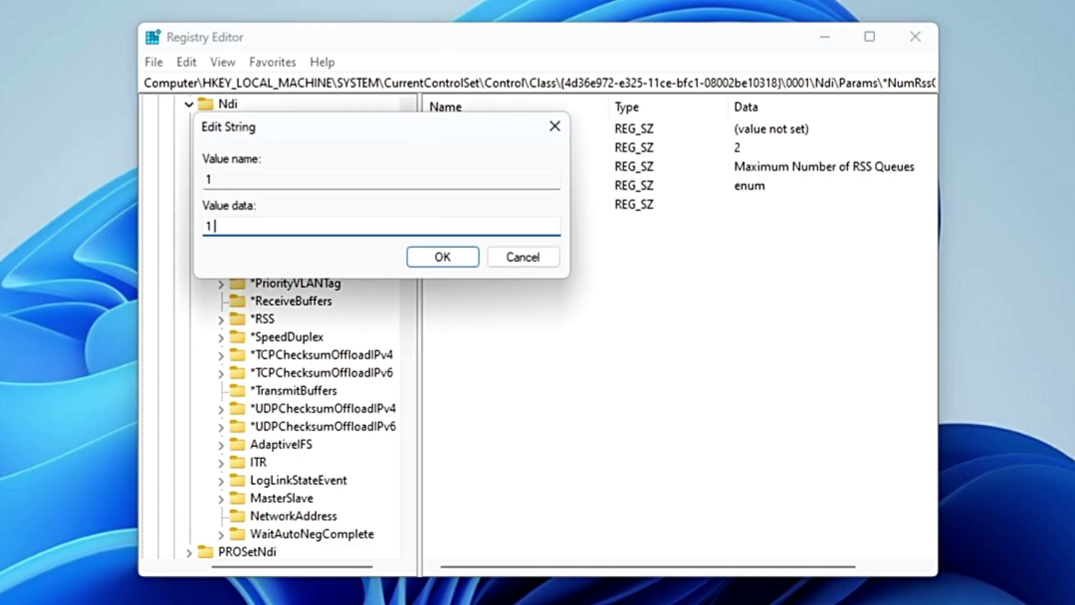
type("Queues")
left_click(439, 259)
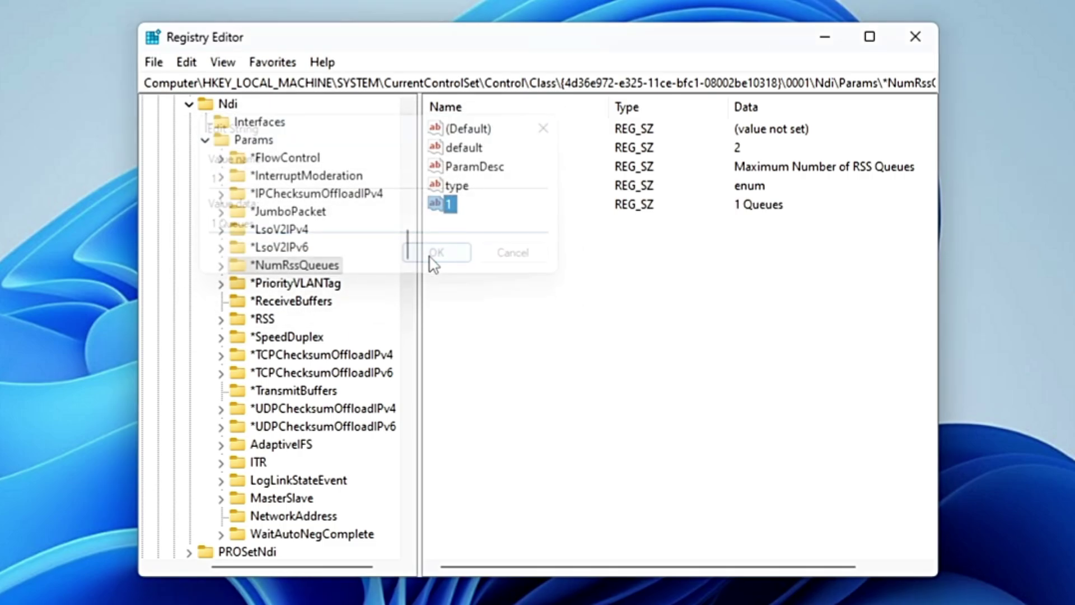
right_click(529, 272)
mouse_move(572, 283)
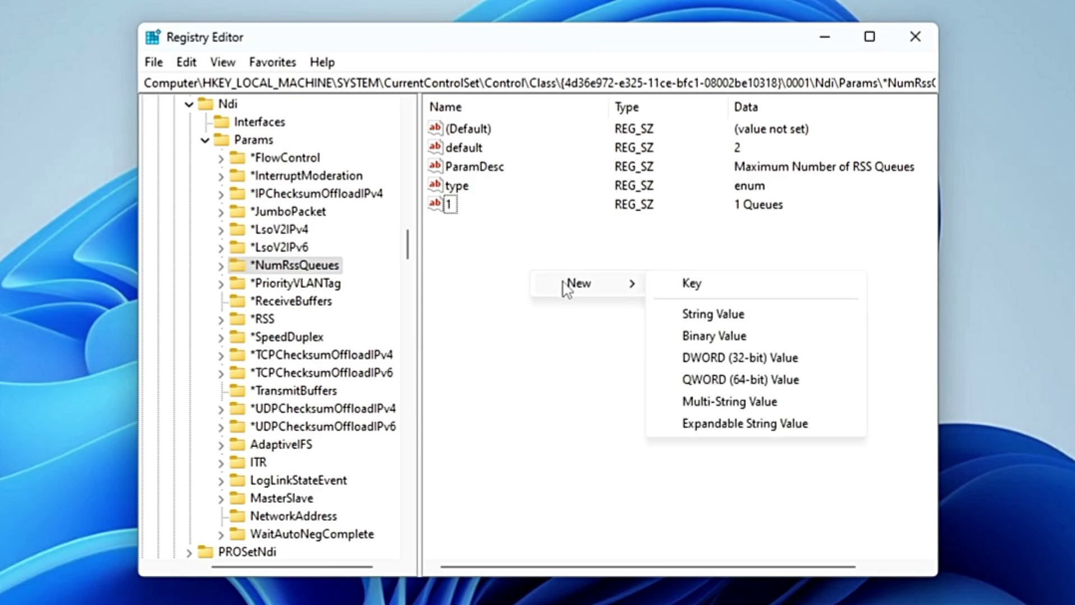
left_click(716, 315)
type("2")
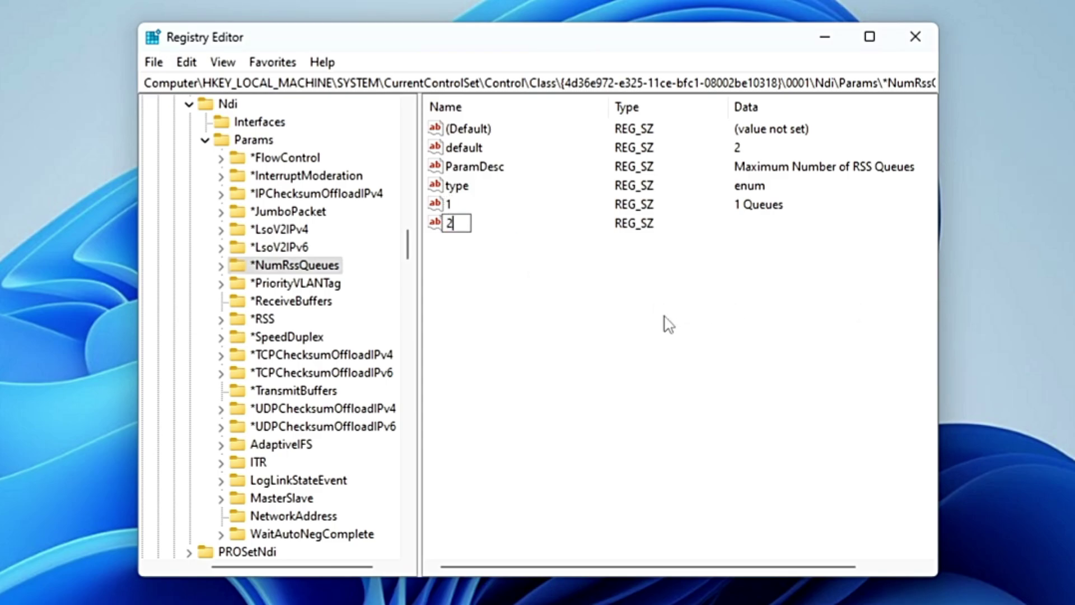
key("Return")
double_click(451, 223)
type("2 Q")
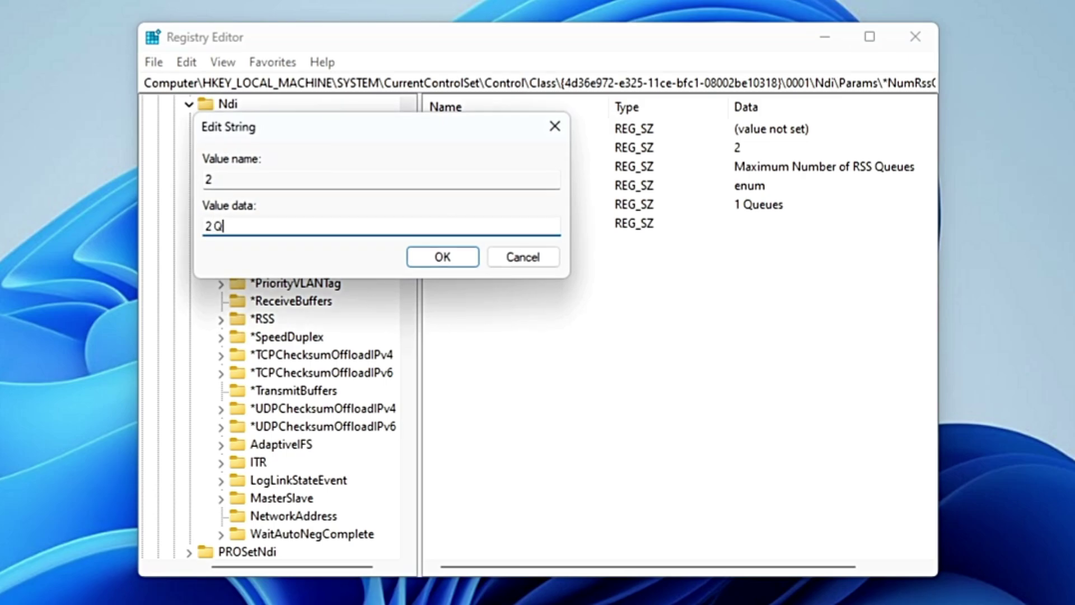
type("ueues")
left_click(447, 262)
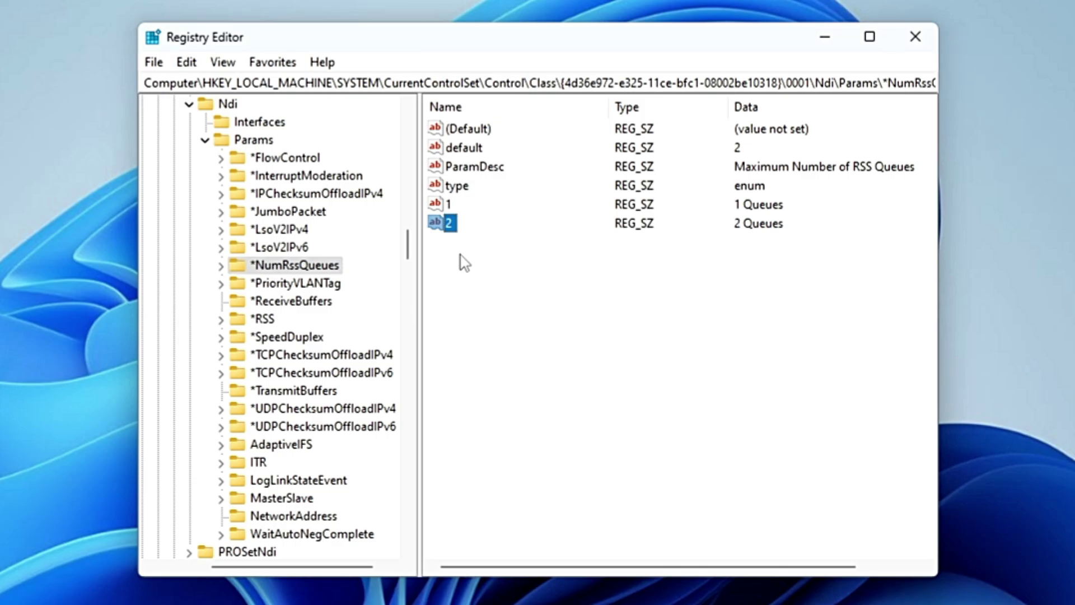
Step: Add string values 3 = '3 Queues' and 4 = '4 Queues' under *NumRssQueues
right_click(470, 263)
left_click(631, 308)
type("3")
key("Return")
key("Return")
type("3 Queues")
key("Return")
right_click(546, 342)
mouse_move(627, 360)
left_click(726, 383)
type("4")
key("Return")
key("Return")
type("4 Queues")
left_click(445, 263)
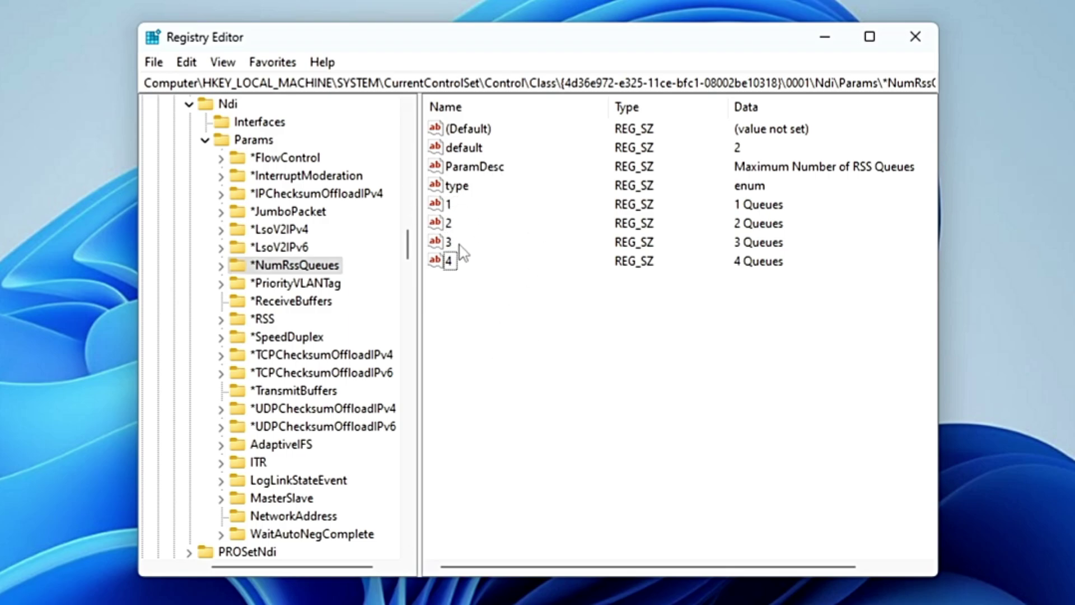
scroll(341, 328, "up", 4)
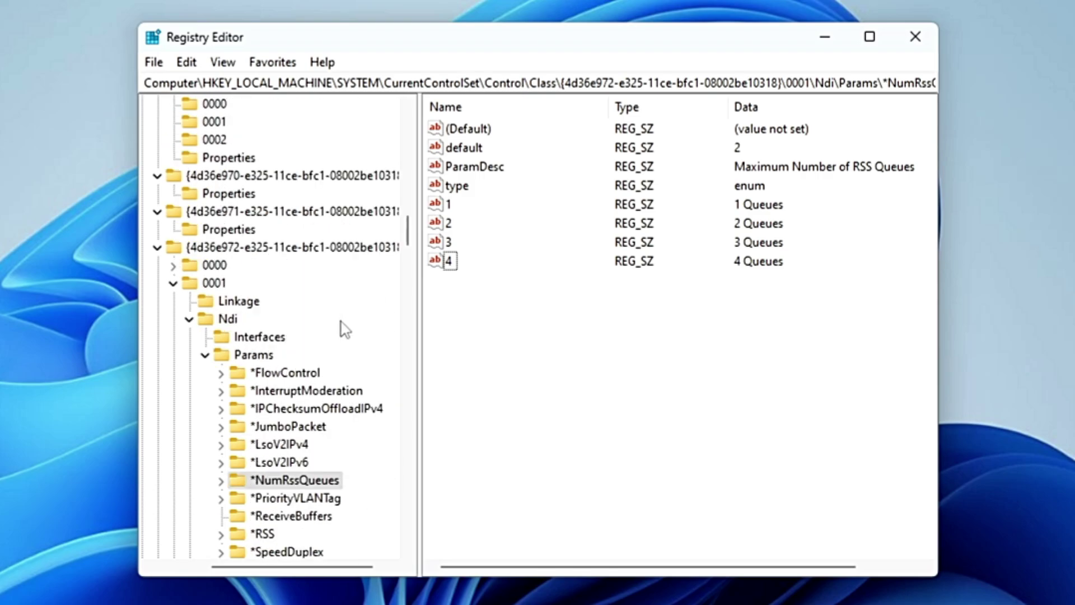
Step: Add a new string value named *MaxRssProcessors to the adapter's 0001 key
left_click(210, 286)
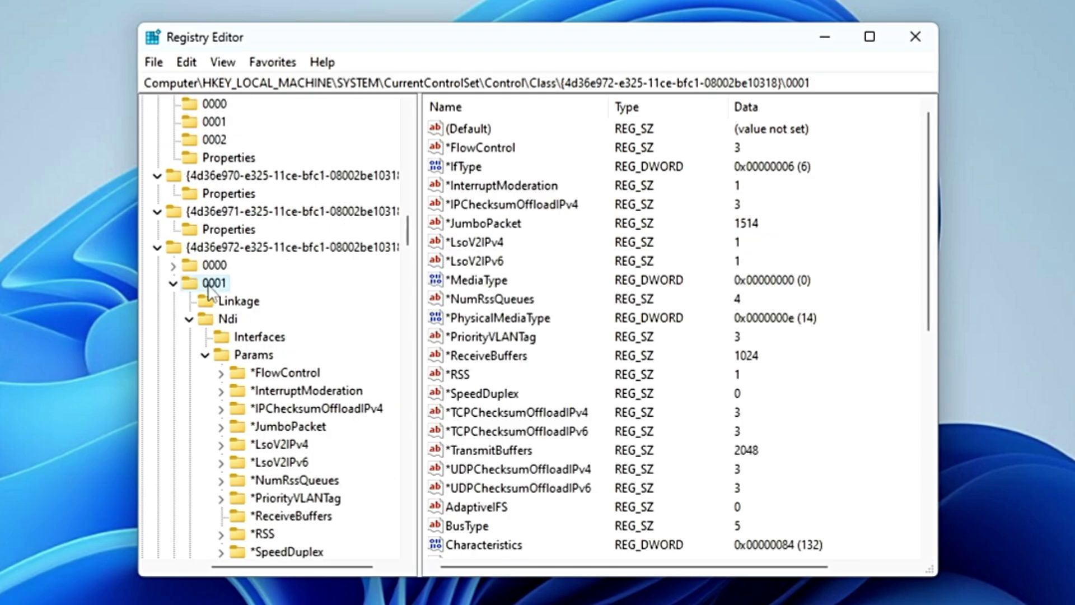
left_click(475, 244)
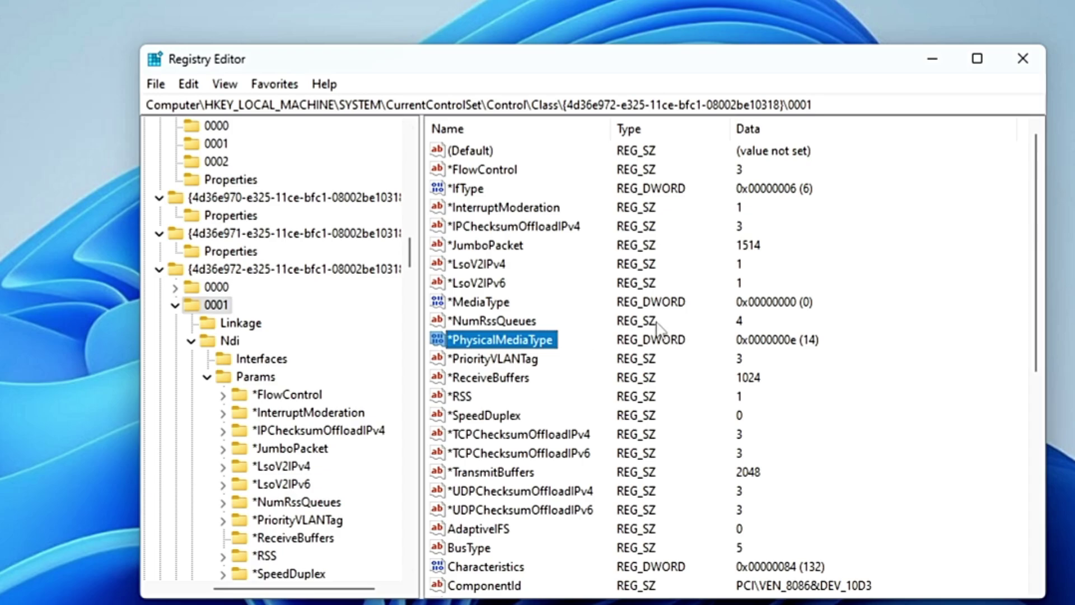
right_click(906, 303)
mouse_move(950, 319)
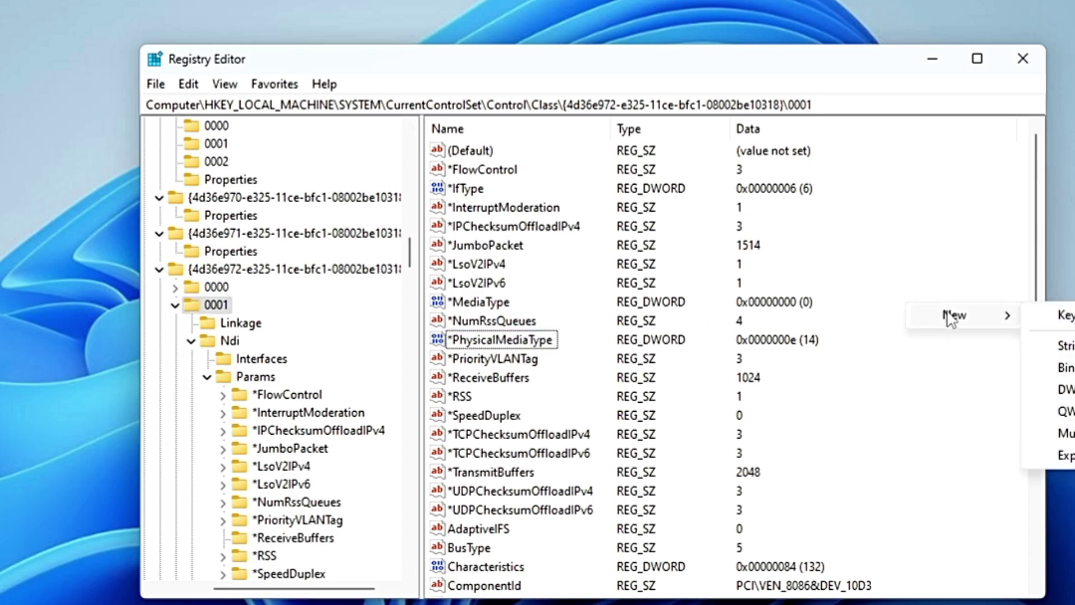
left_click(1072, 346)
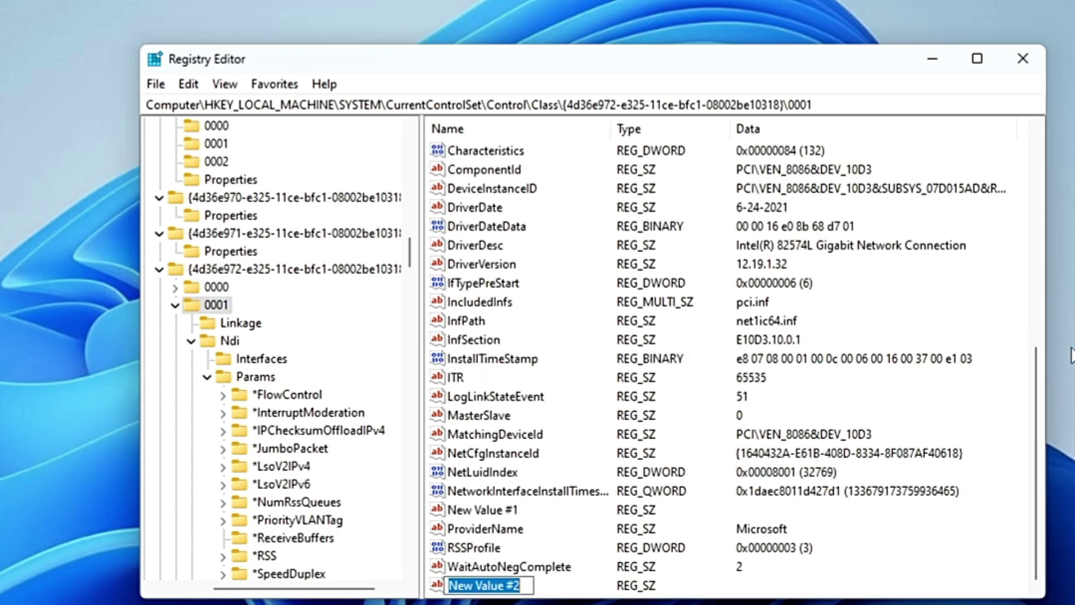
type("*")
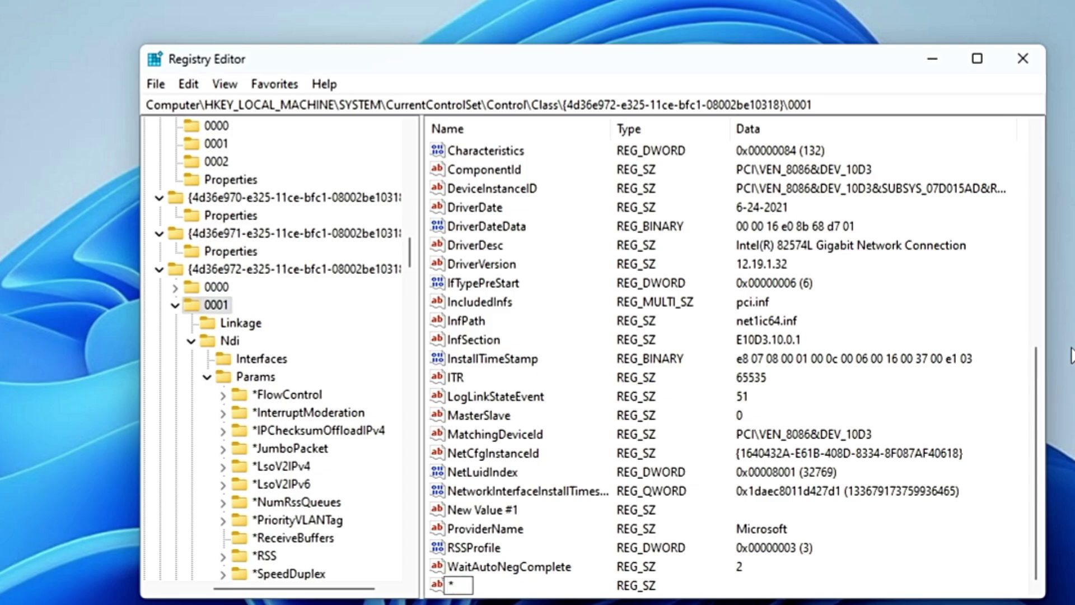
type("MaxRss")
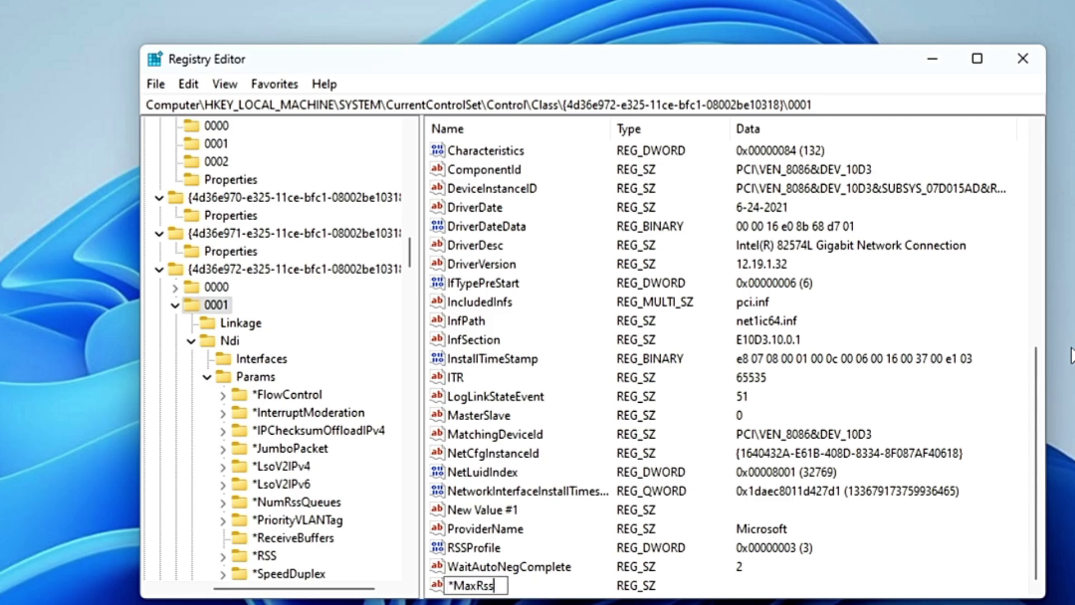
type("Processors")
key("Return")
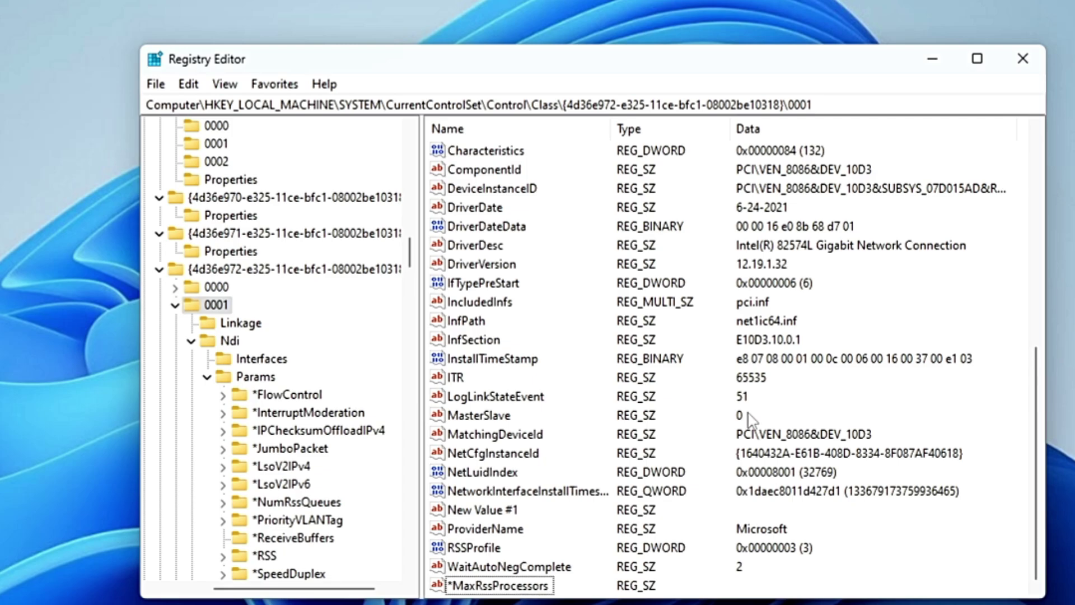
Step: Set the data of *MaxRssProcessors to 4
double_click(498, 586)
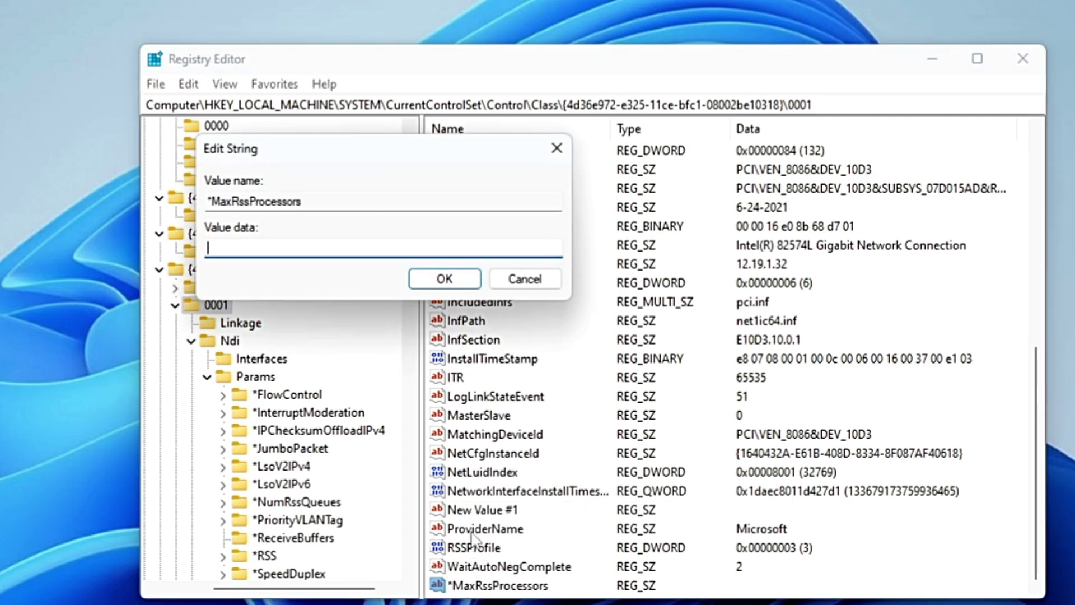
type("4")
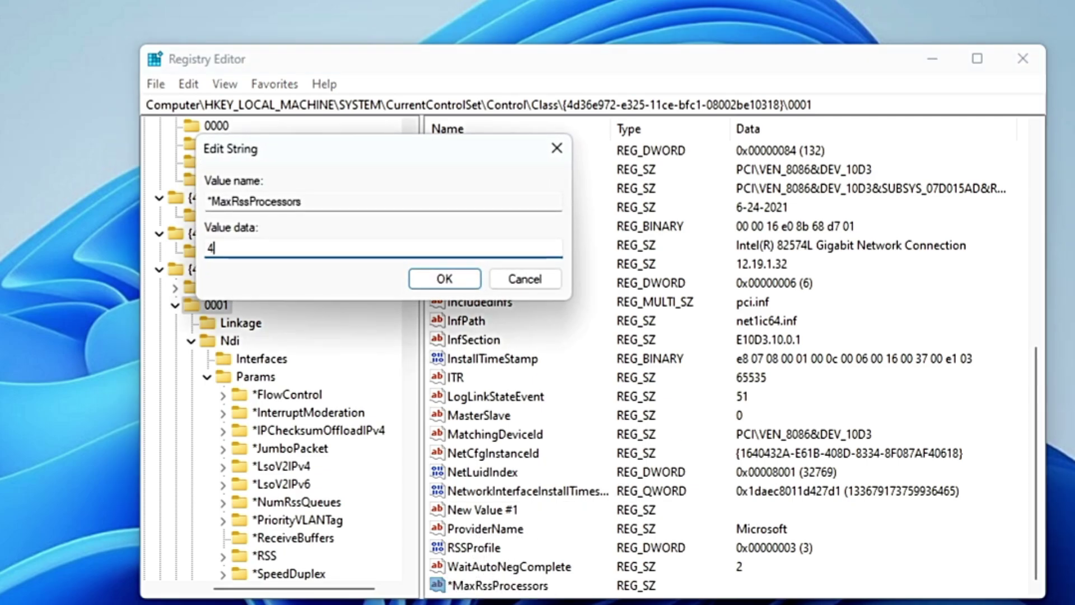
left_click(463, 280)
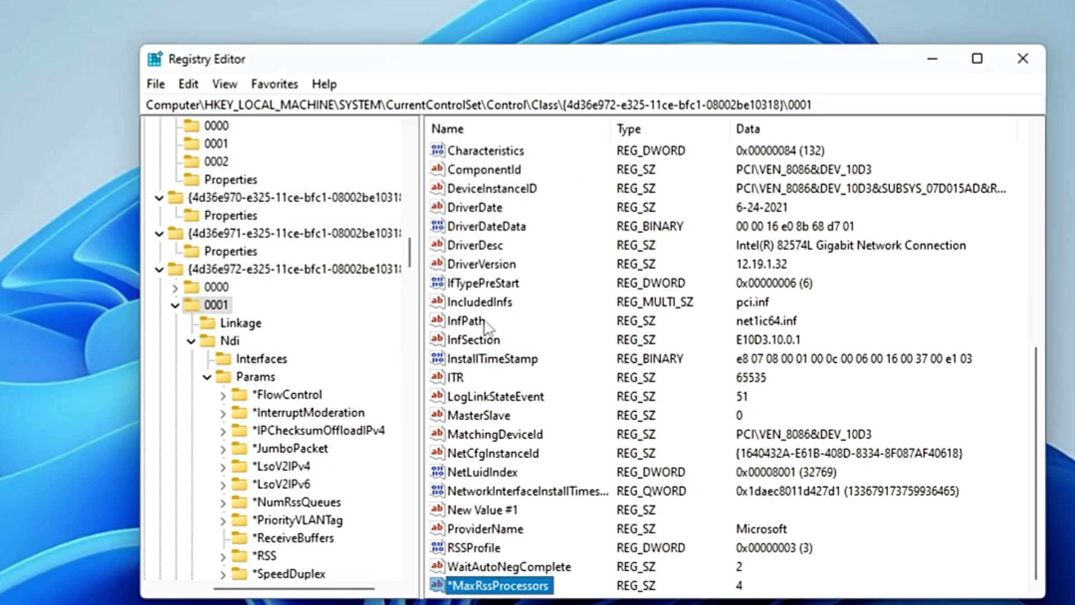
scroll(493, 320, "up", 7)
scroll(614, 434, "down", 7)
Step: Add another string value named *RssMaxProcNumber to key 0001
right_click(840, 538)
mouse_move(871, 550)
left_click(1024, 579)
type("*")
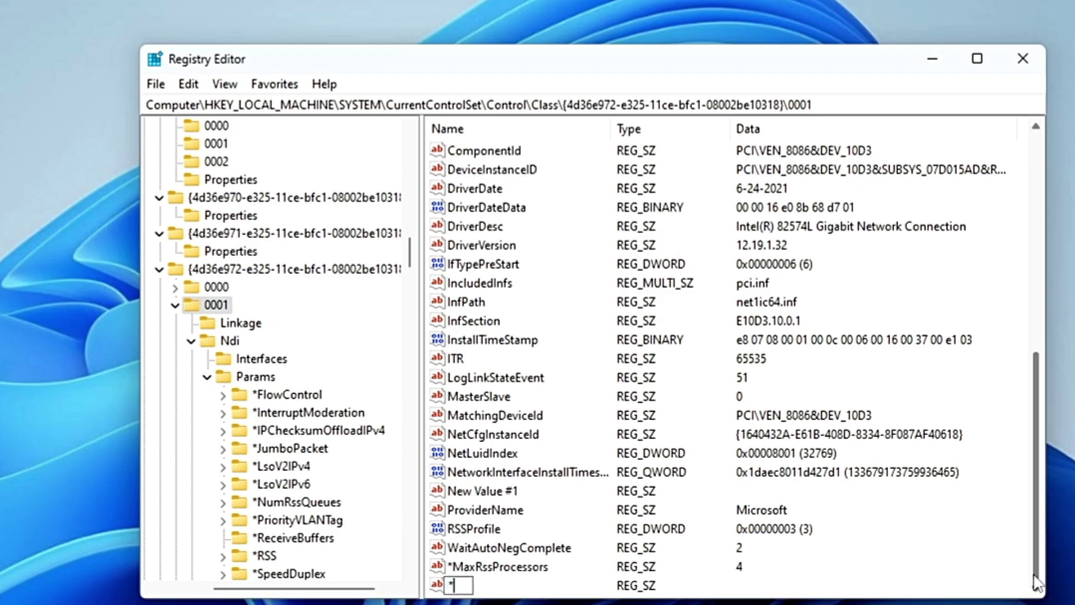
type("RssMaxPro")
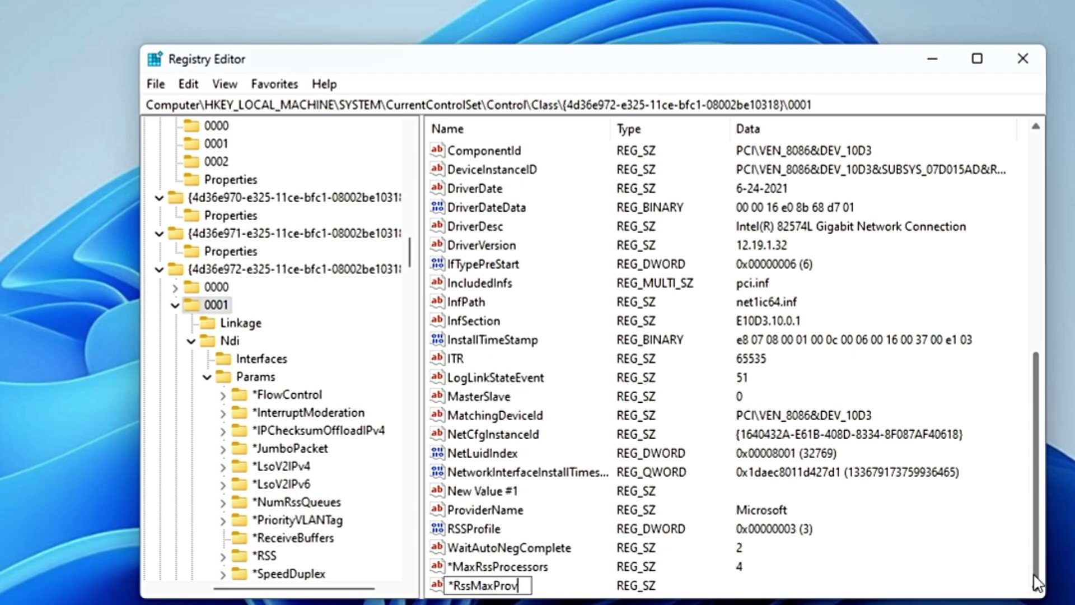
type("cNumber")
key("Return")
key("Return")
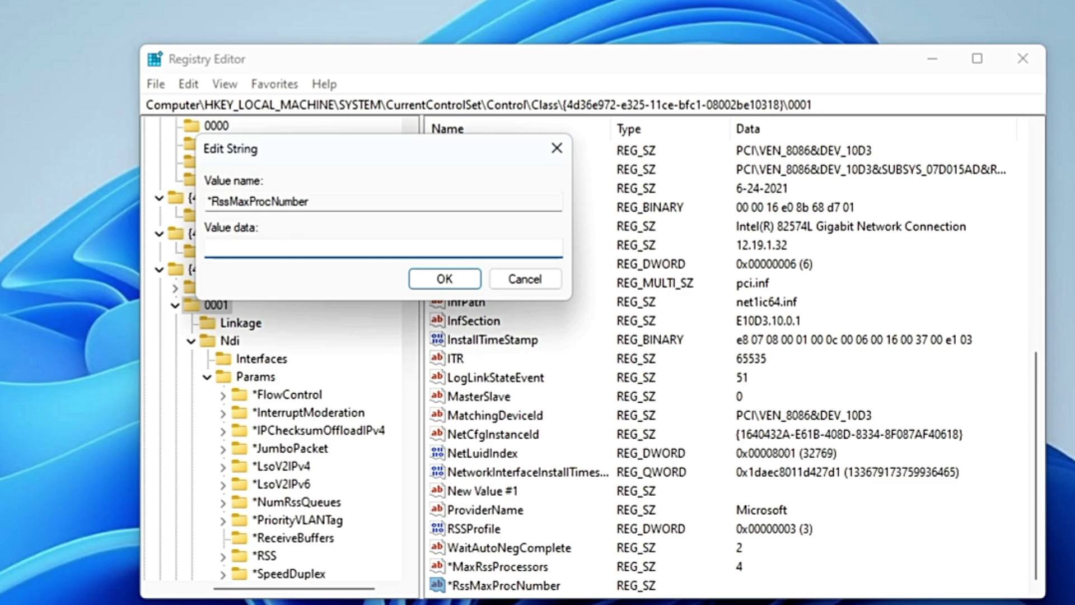
Step: Check the processor count in Task Manager, then set *RssMaxProcNumber to 14 and refresh
key("super+x")
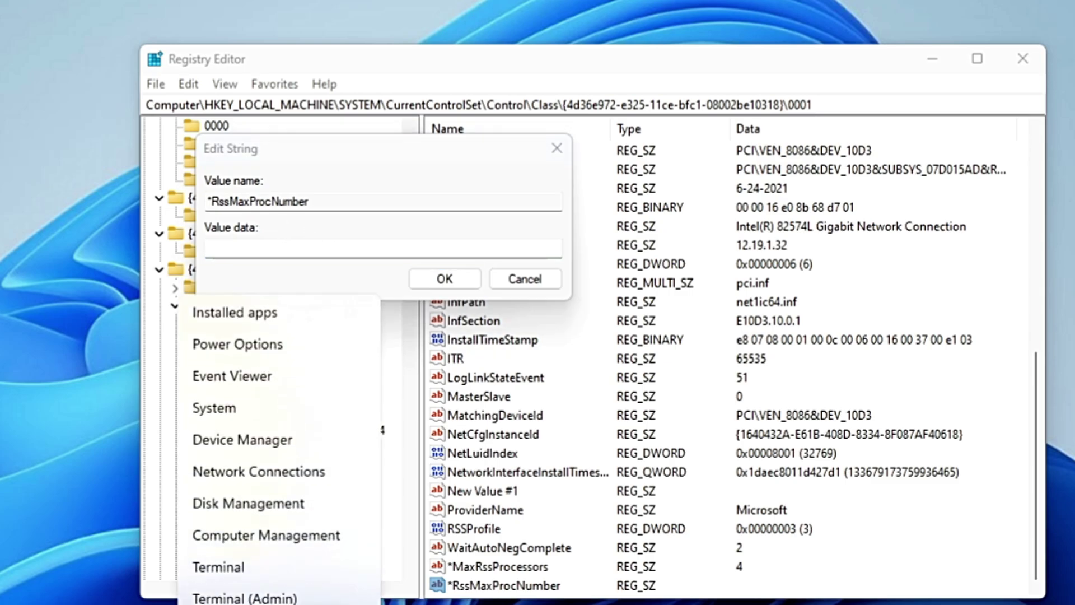
key("t")
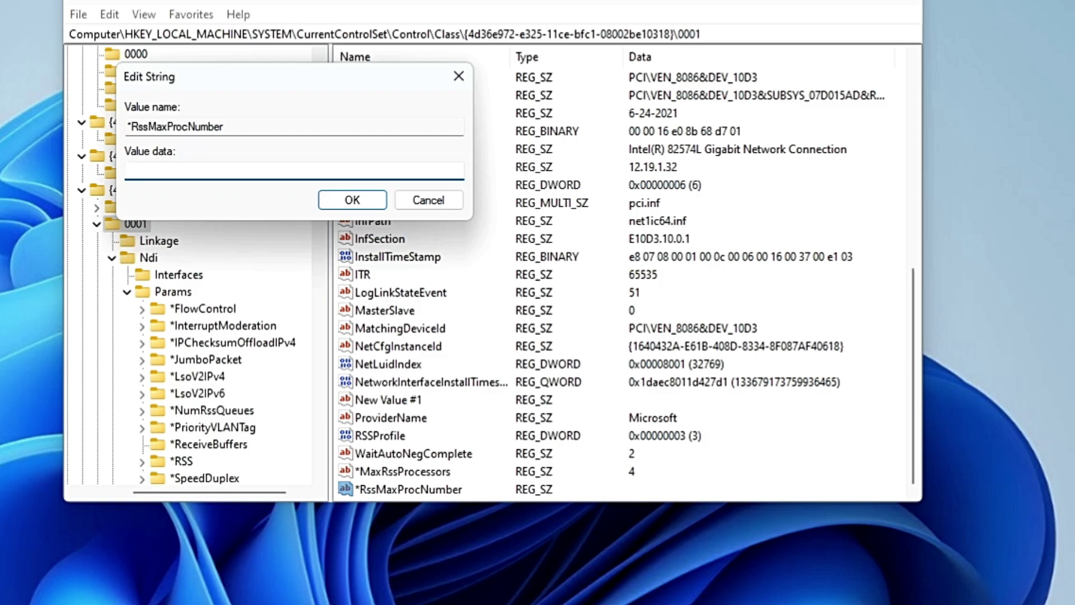
type("14")
left_click(361, 202)
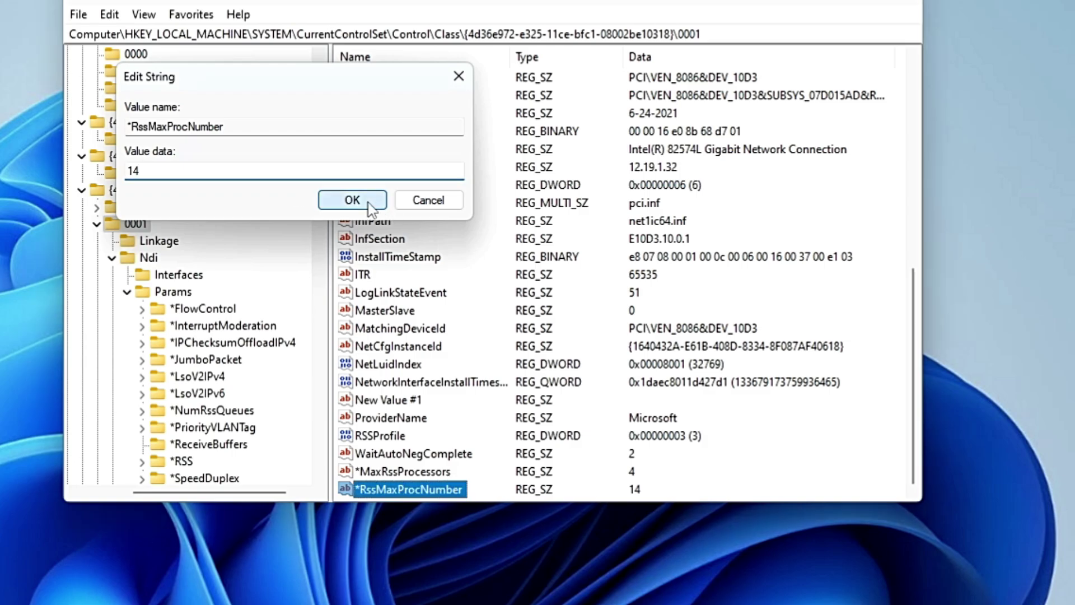
key("F5")
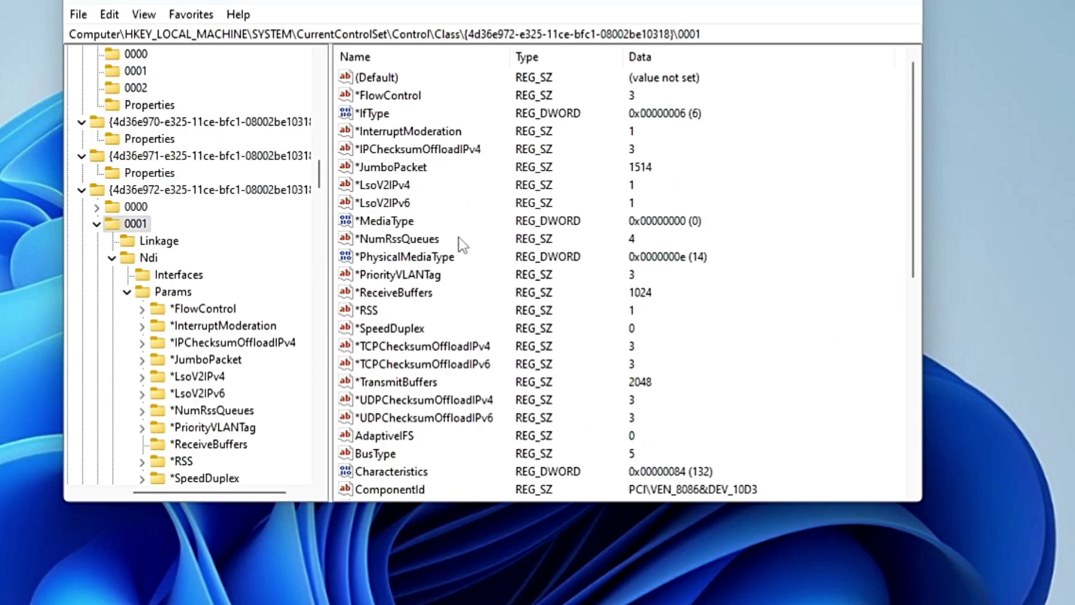
Step: Change *FlowControl's data from 3 to 0
left_click(385, 95)
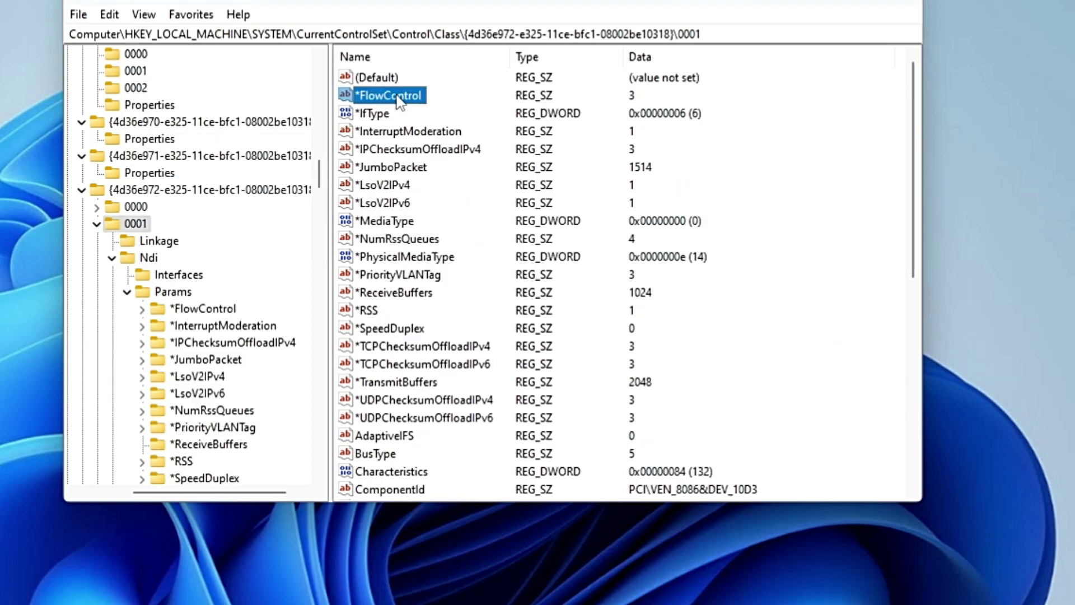
double_click(403, 97)
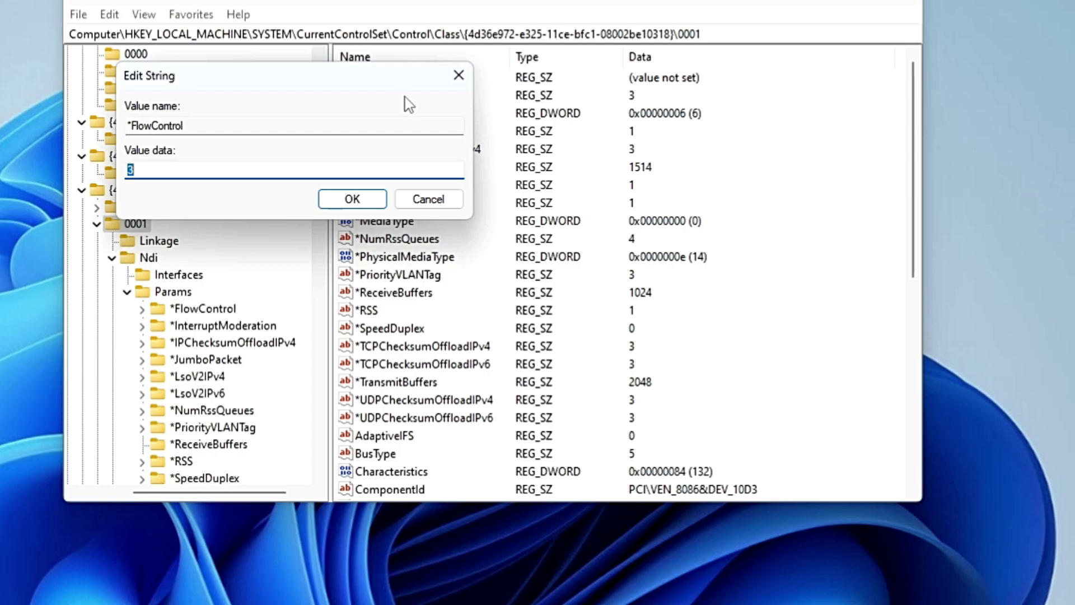
type("0")
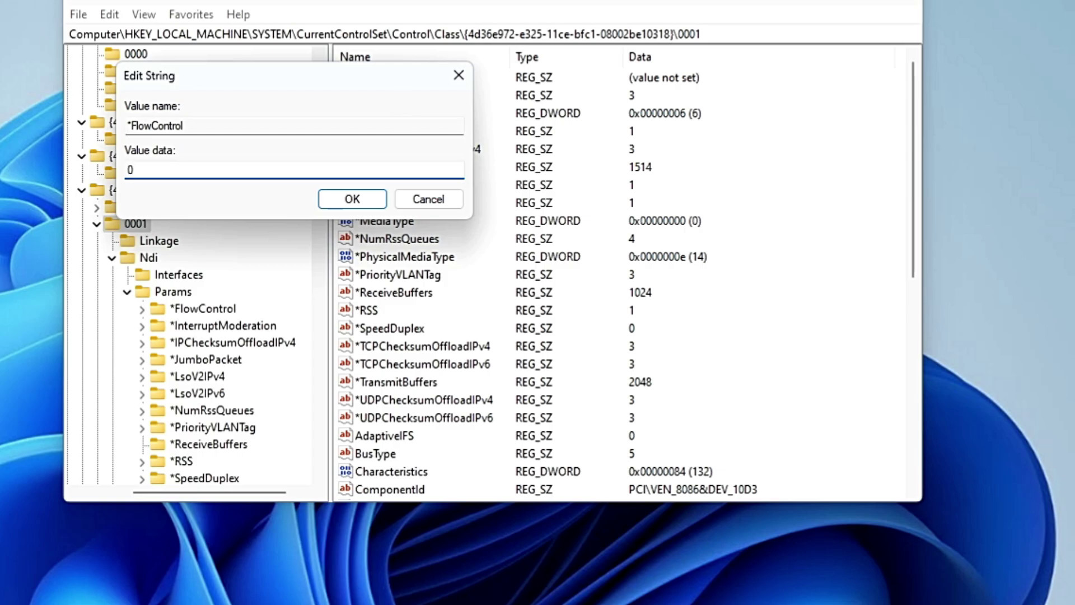
left_click(353, 198)
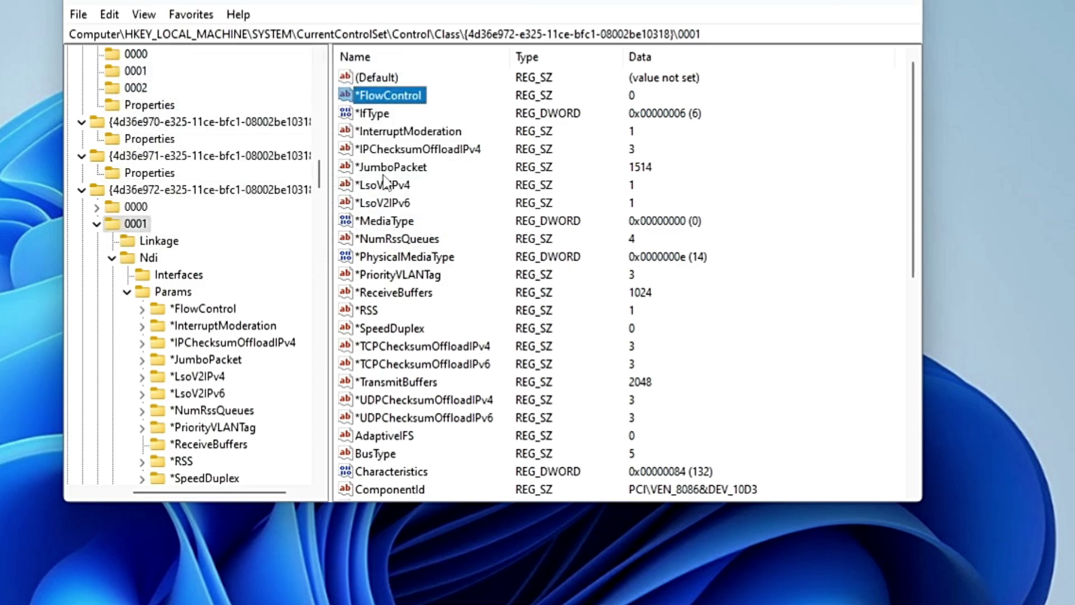
Step: Change *InterruptModeration's data from 1 to 0
double_click(432, 133)
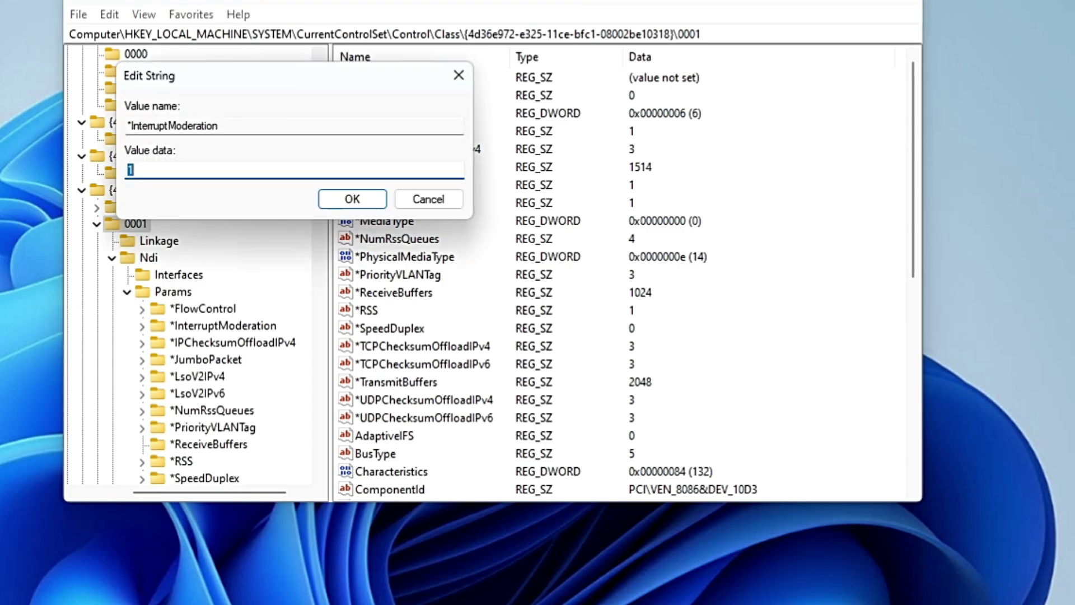
type("0")
left_click(351, 199)
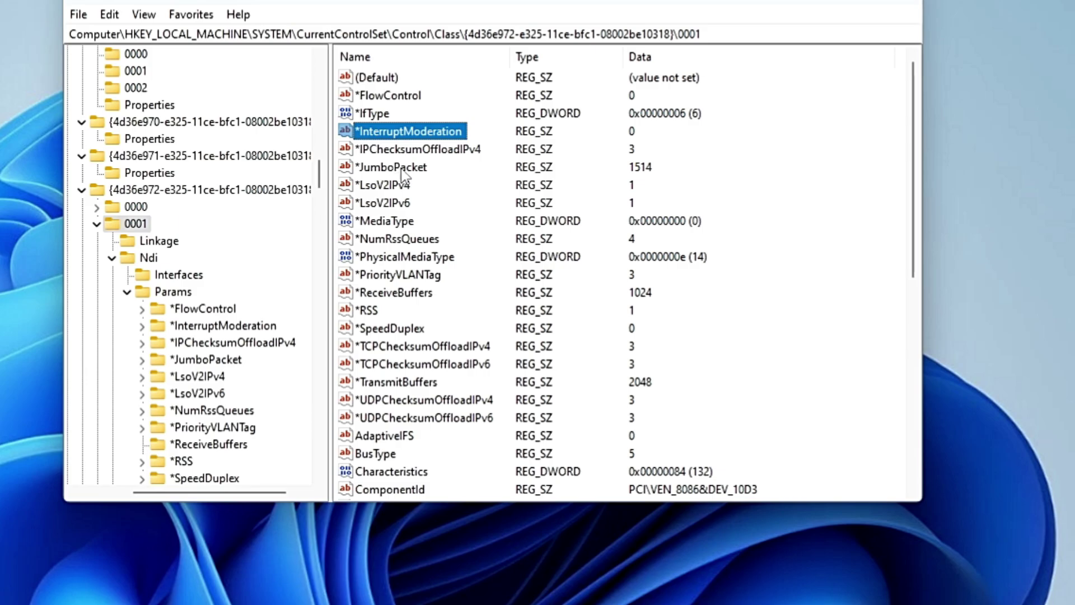
key("asterisk")
key("t")
key("Down")
key("Down")
key("Down")
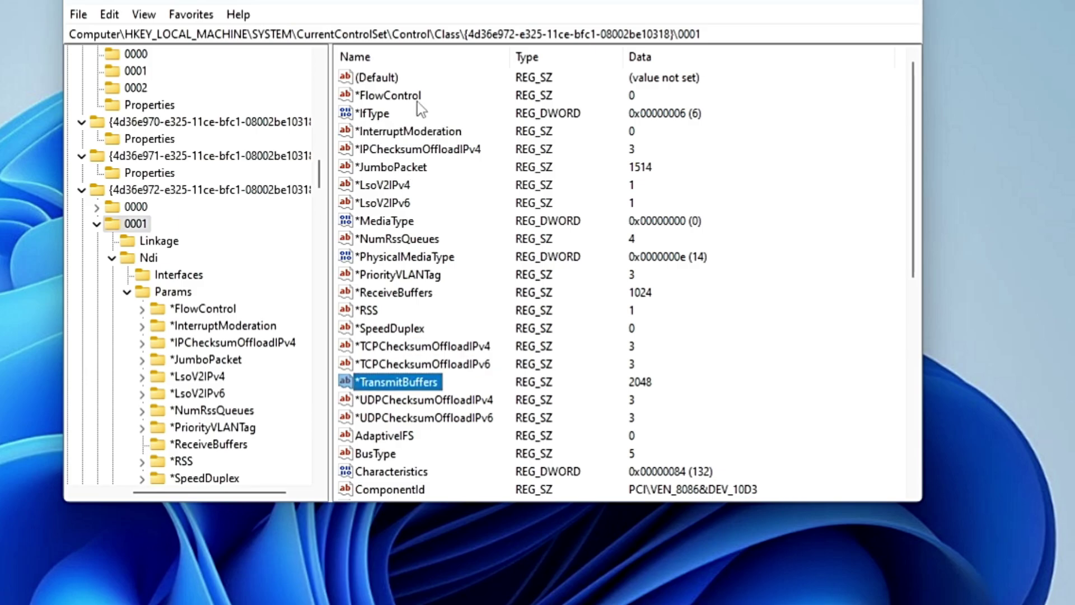
key("Down")
key("Down")
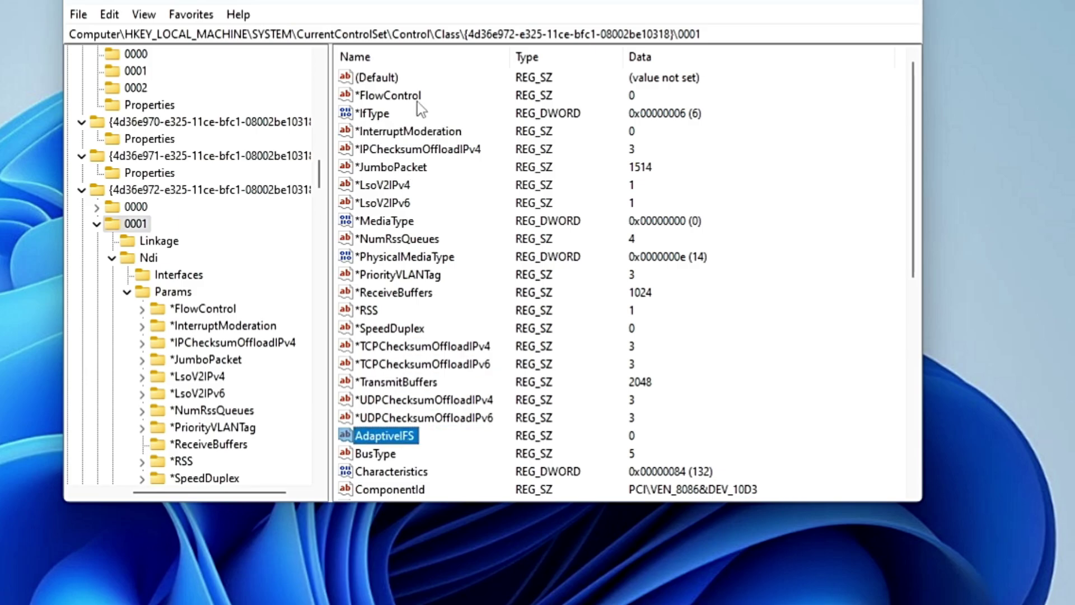